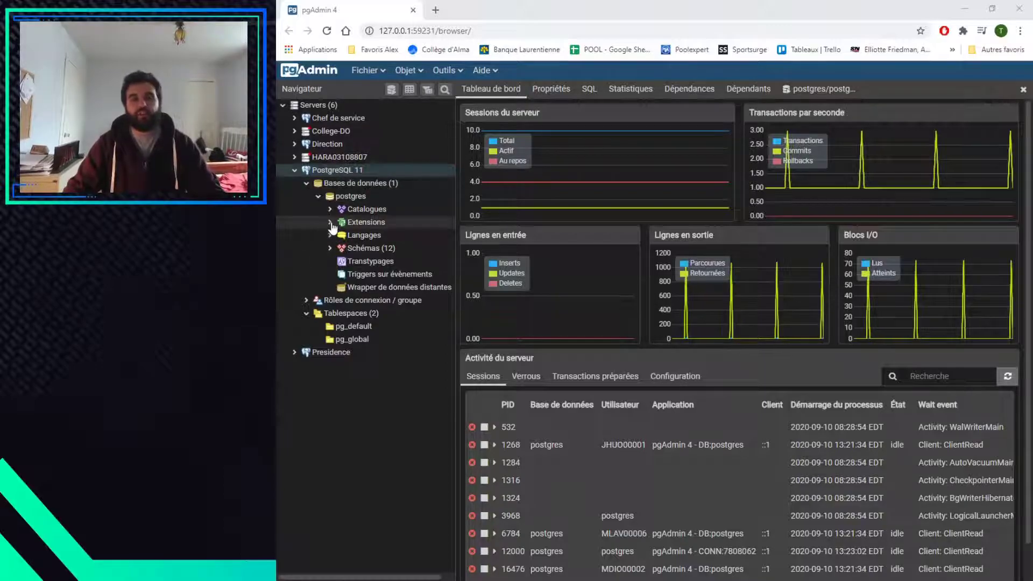
# Look through the PostgreSQL 11 server's login/group roles and the schemas of its postgres database
pyautogui.click(306, 183)
pyautogui.click(306, 209)
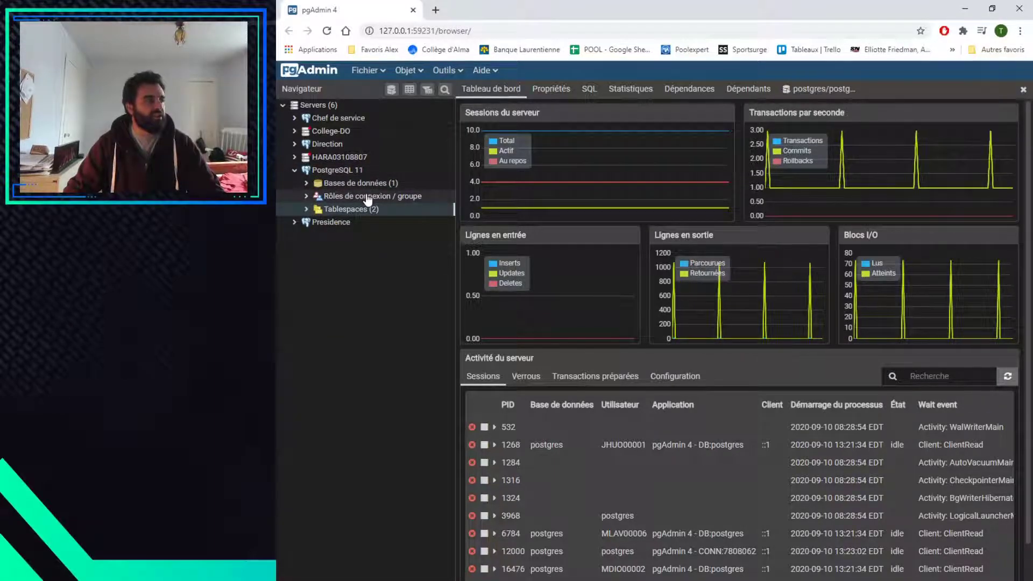
pyautogui.click(306, 196)
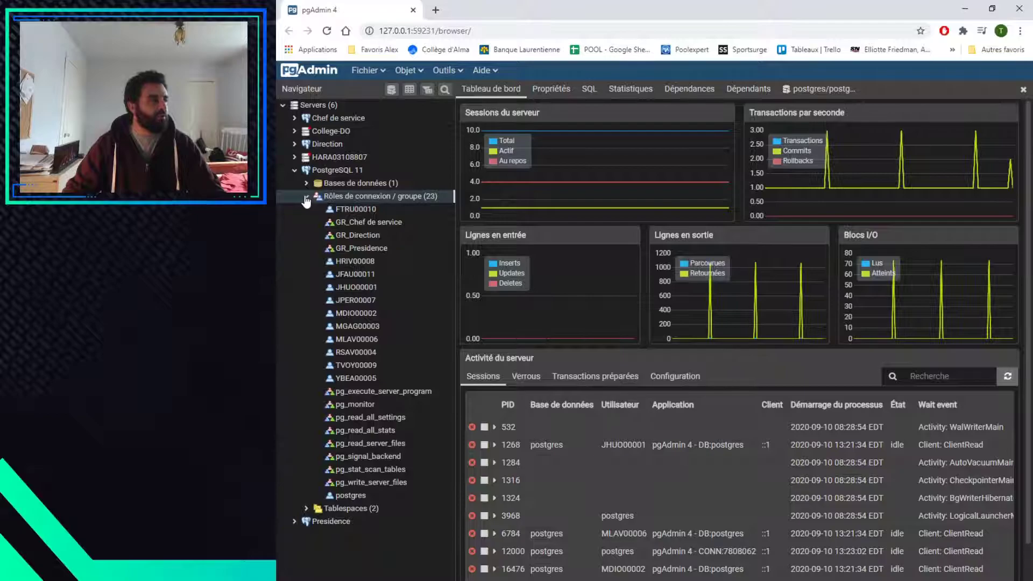
pyautogui.click(306, 195)
pyautogui.click(306, 183)
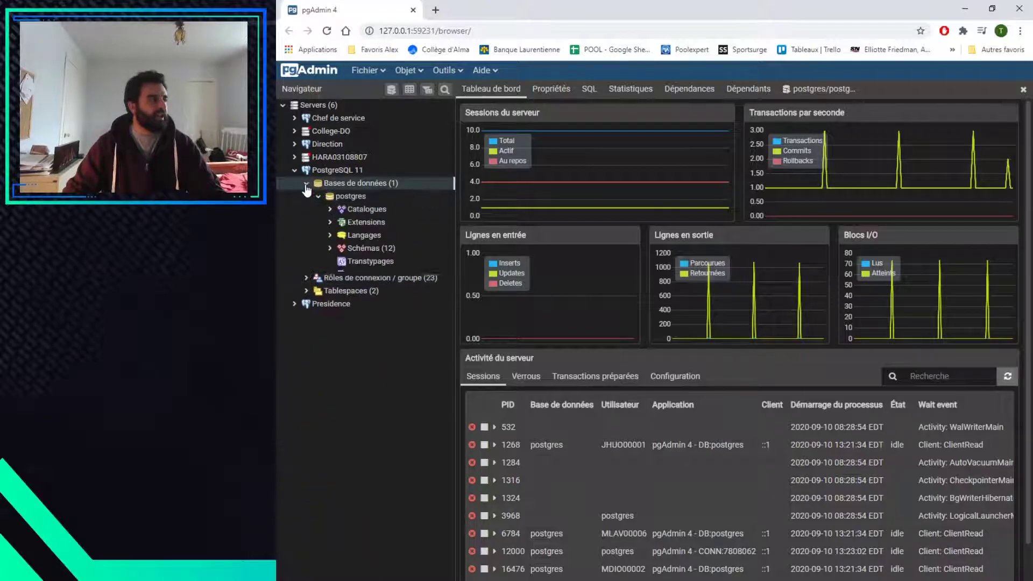
pyautogui.click(331, 249)
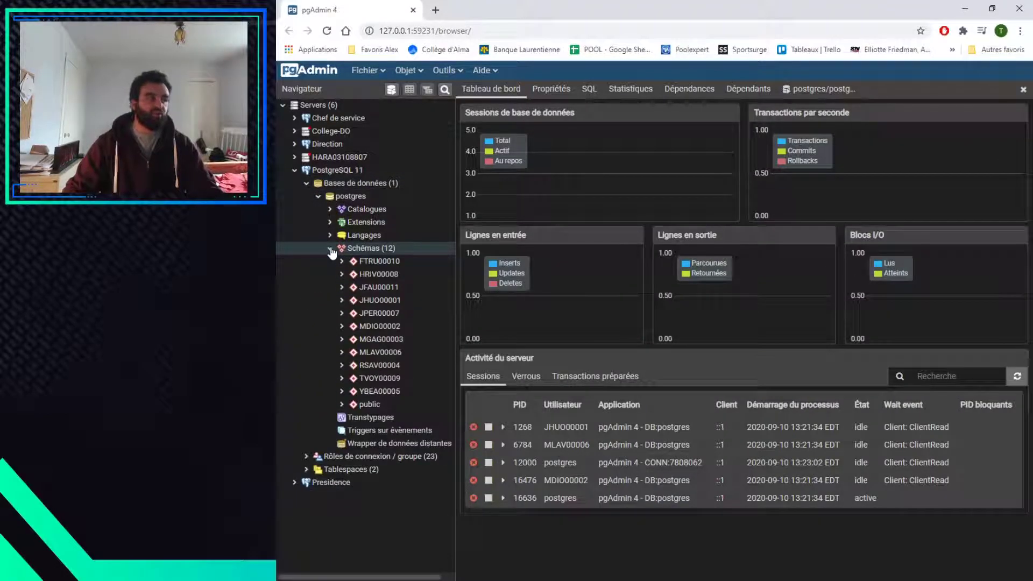
pyautogui.click(331, 250)
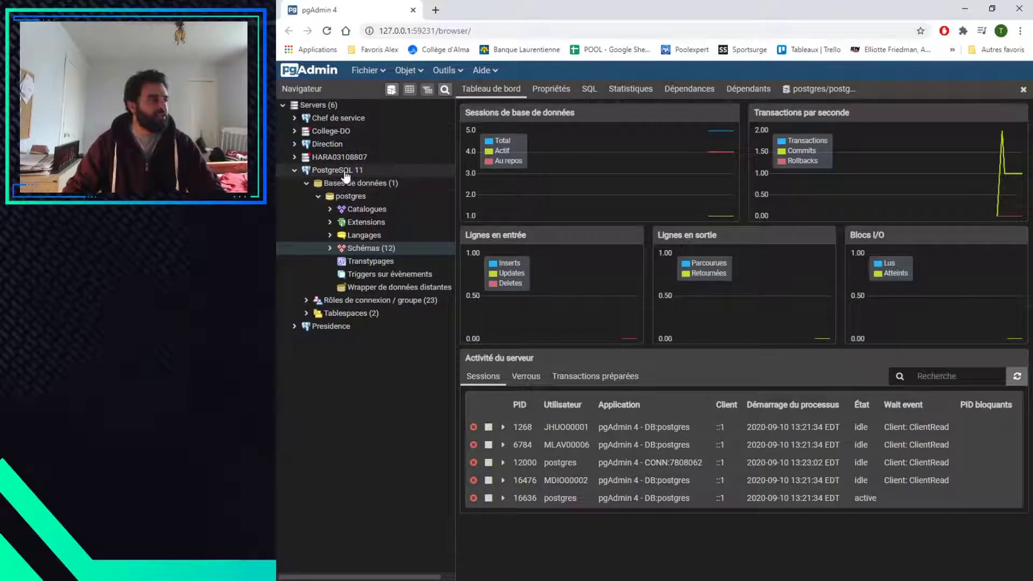
# View the general and connection properties of the PostgreSQL 11 server, leaving them unedited
pyautogui.rightClick(350, 171)
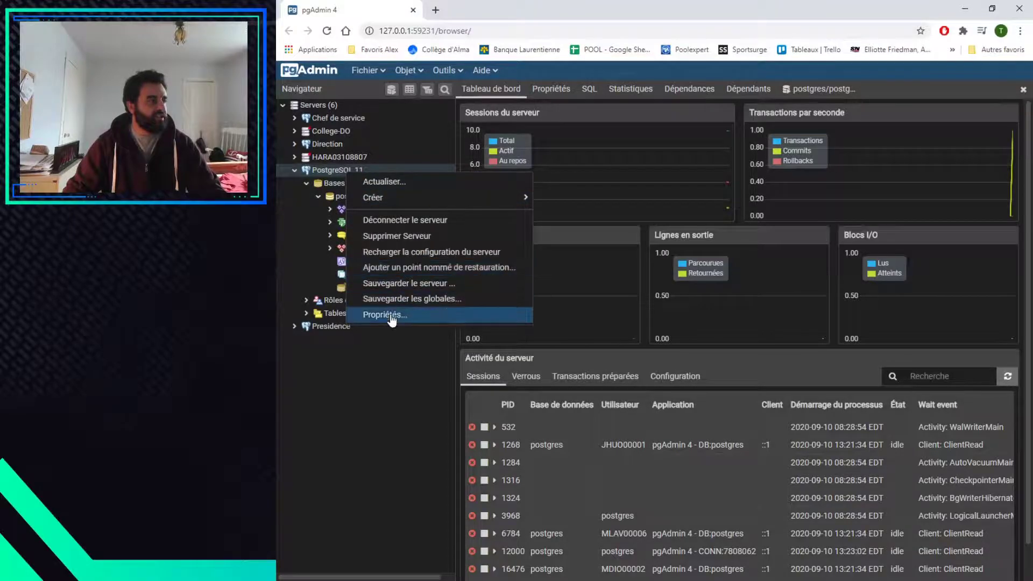
pyautogui.click(393, 317)
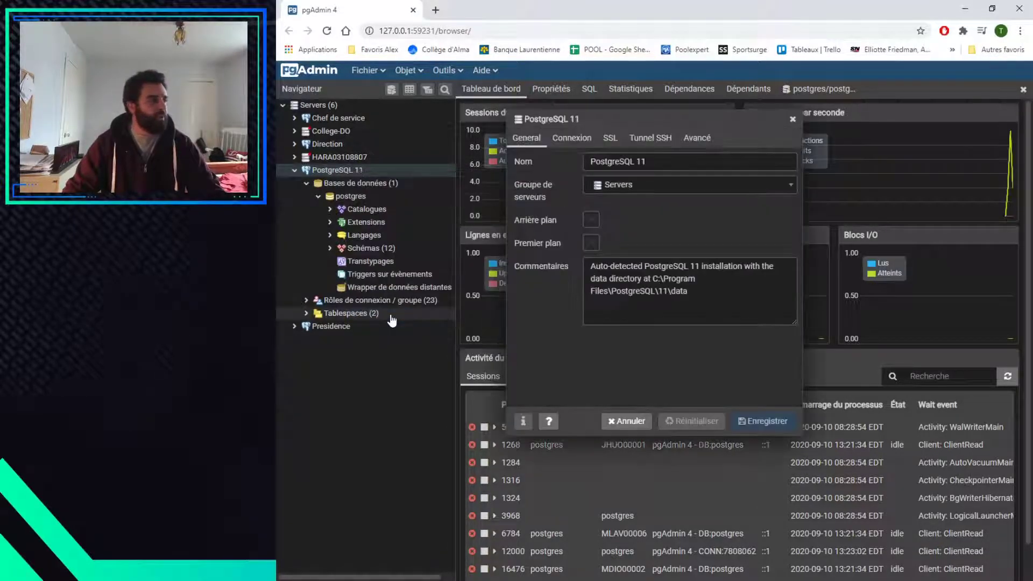
pyautogui.click(573, 141)
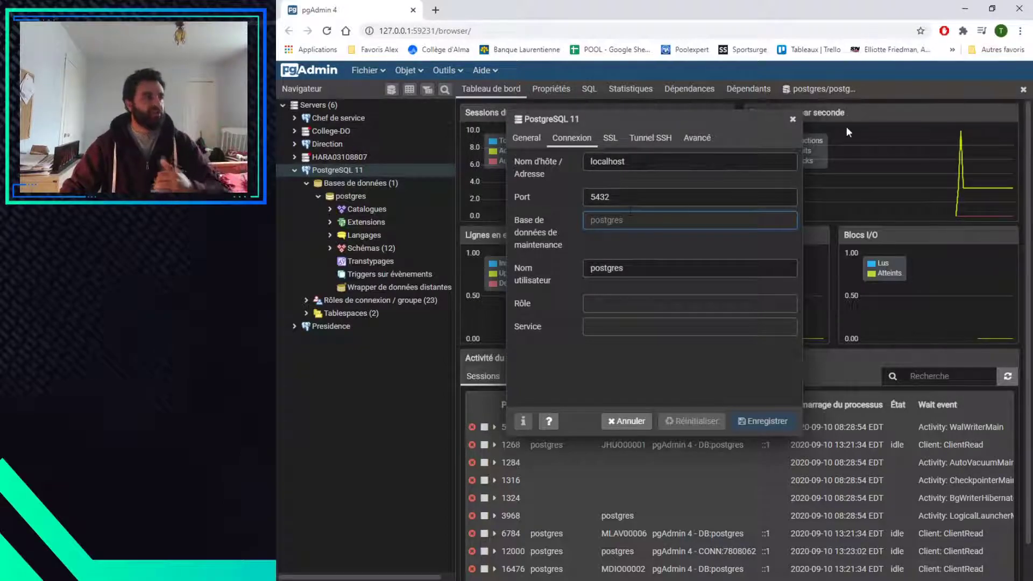
pyautogui.click(792, 120)
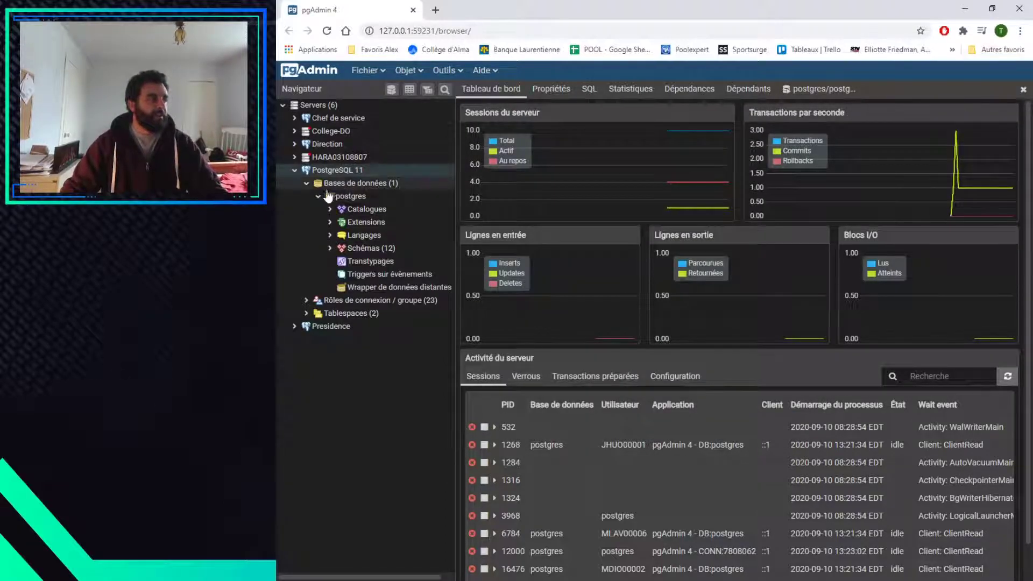
pyautogui.click(321, 199)
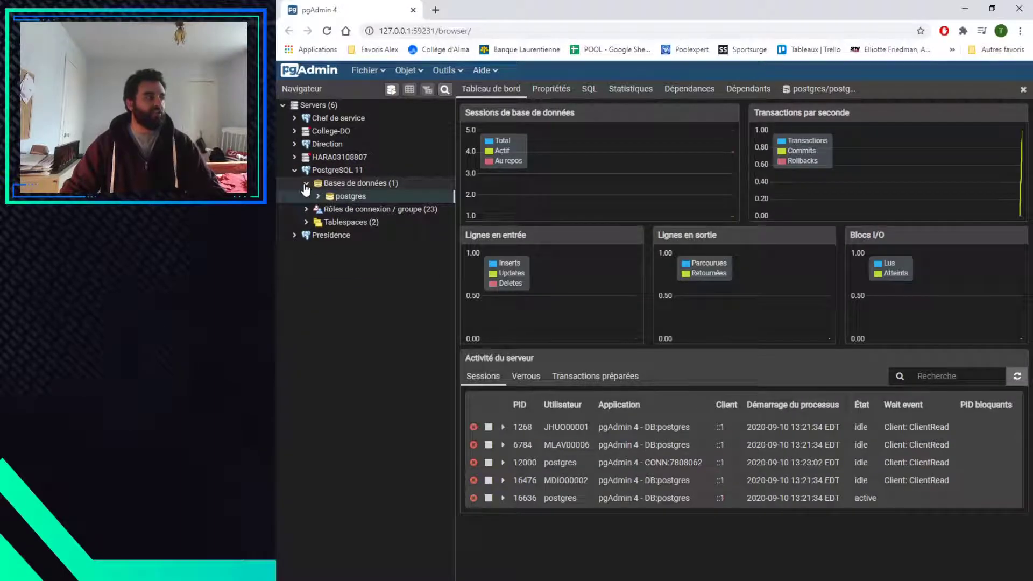
pyautogui.click(307, 183)
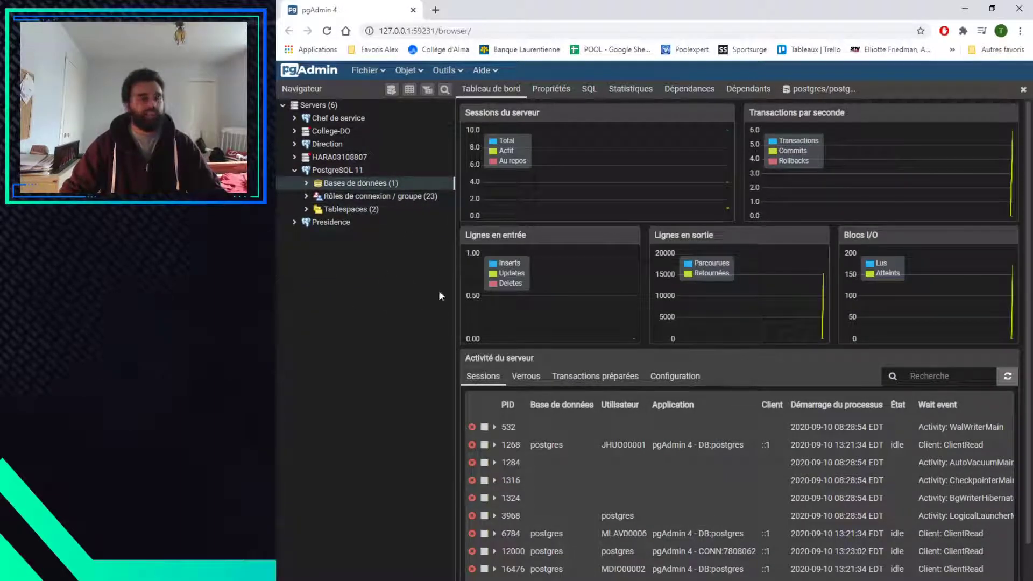
pyautogui.click(306, 183)
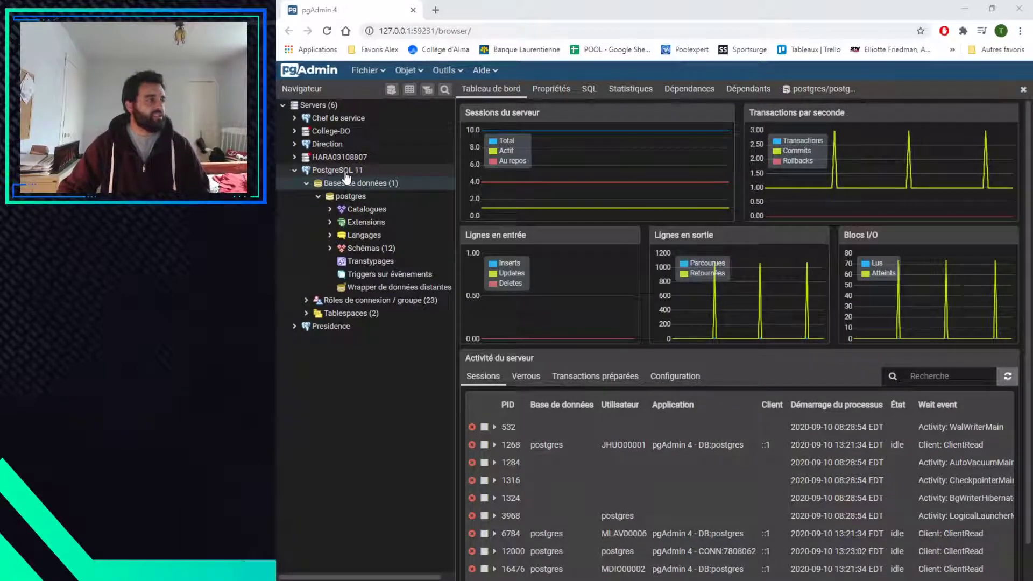
# Start creating a new database on the PostgreSQL 11 server and name it 420-3b2-aa
pyautogui.click(351, 183)
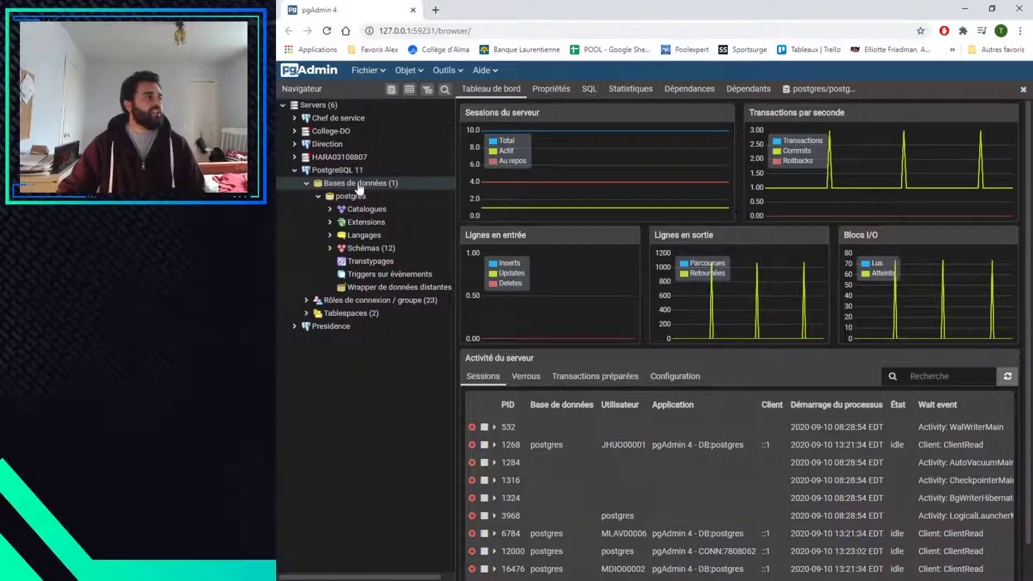
pyautogui.rightClick(359, 186)
pyautogui.moveTo(389, 210)
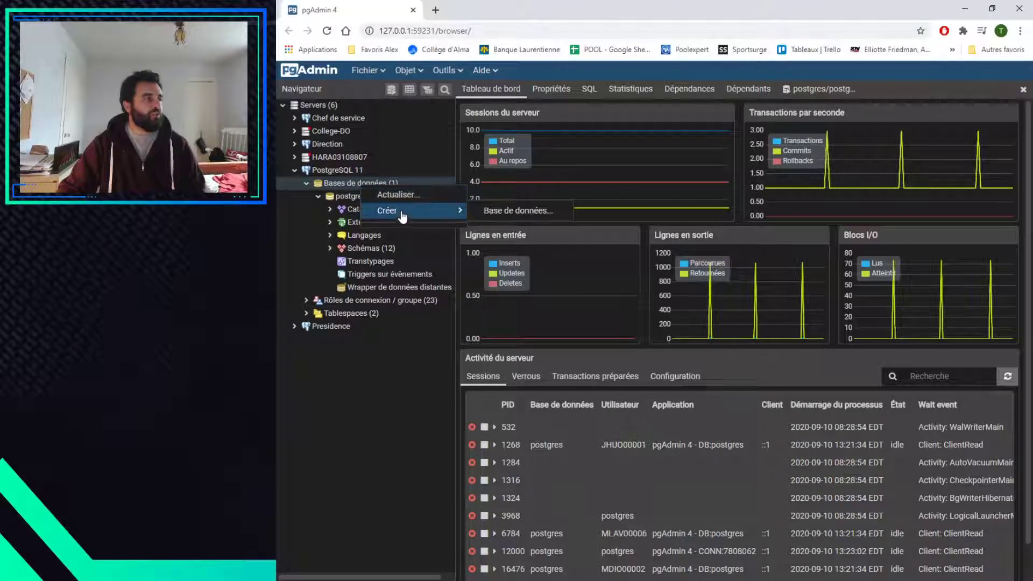
pyautogui.click(524, 212)
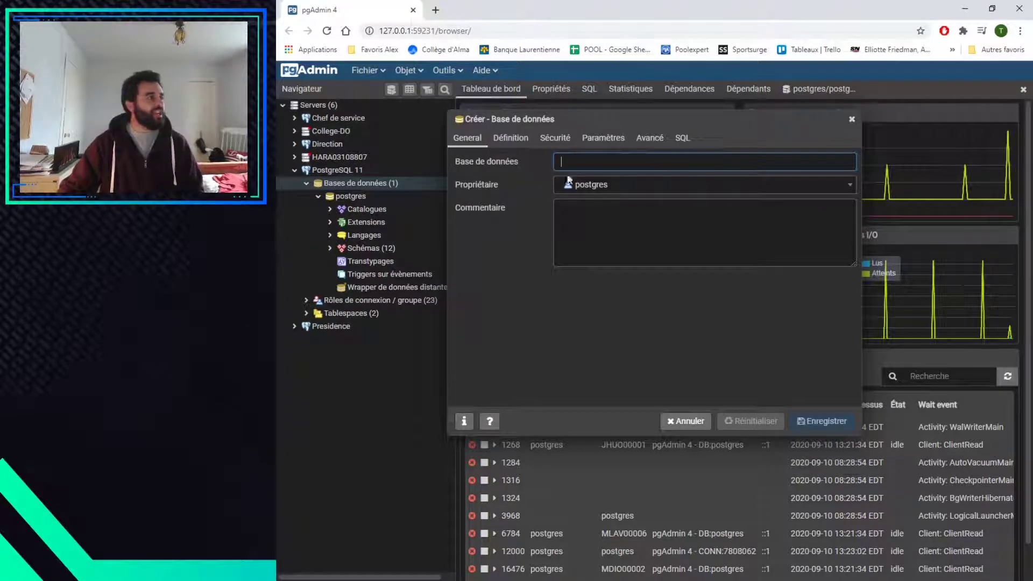
pyautogui.click(580, 162)
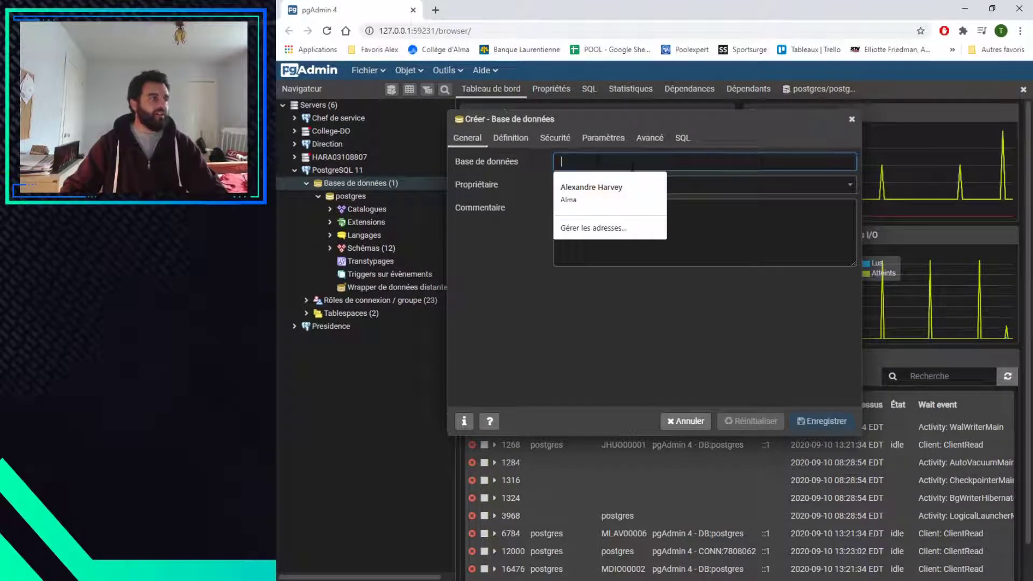
pyautogui.click(595, 250)
pyautogui.click(587, 160)
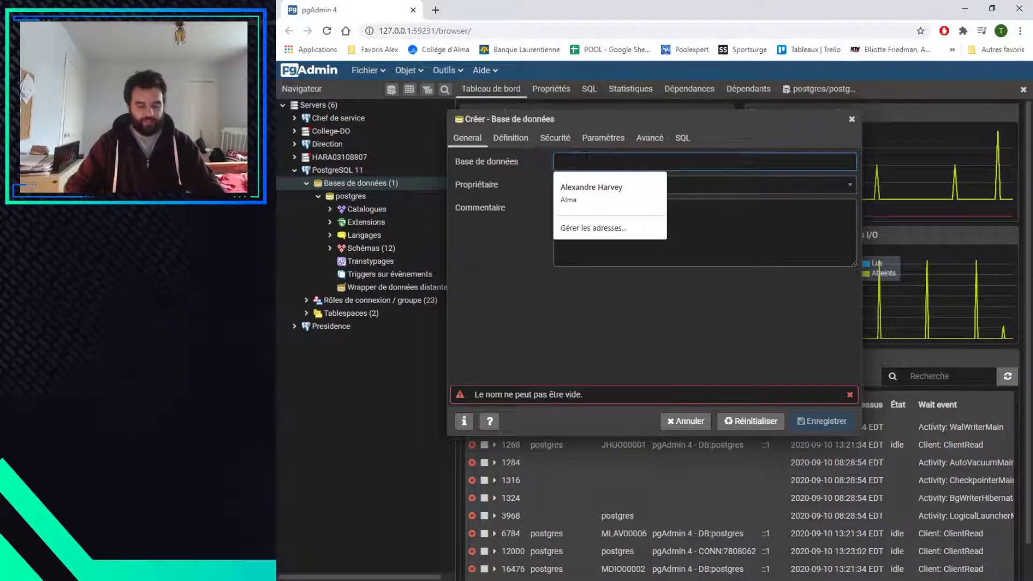
pyautogui.write('420-3')
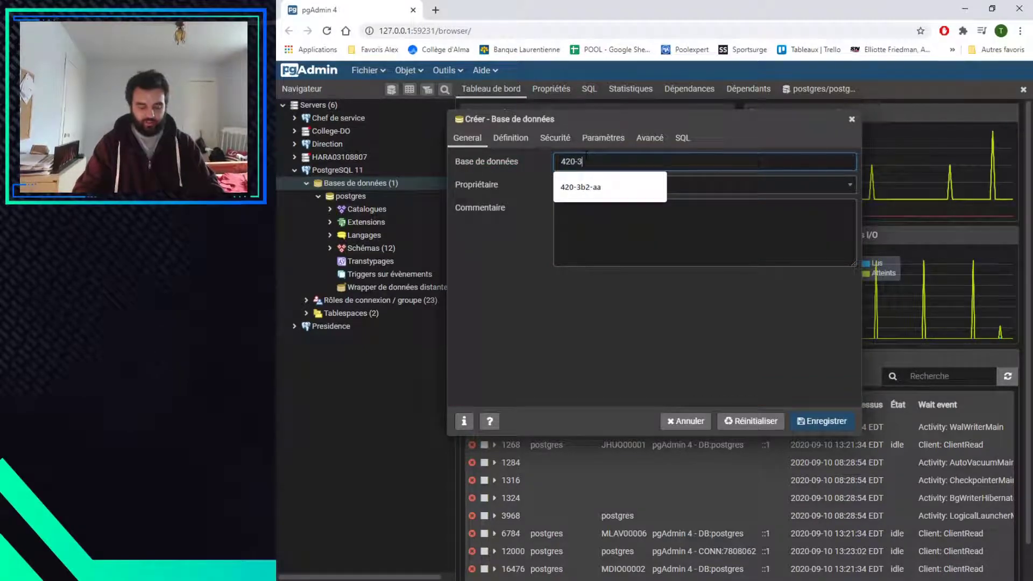
pyautogui.write('bs-0')
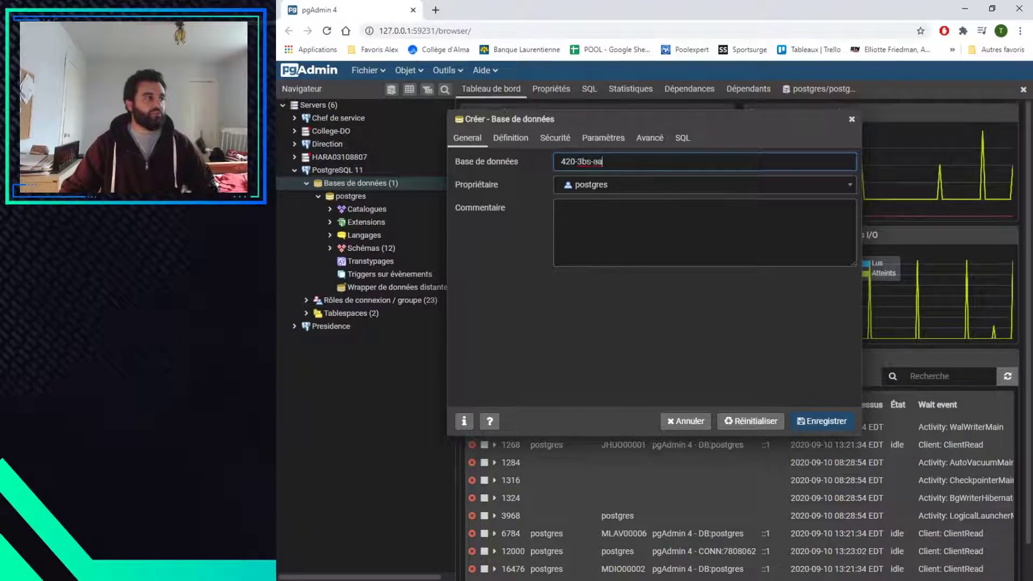
pyautogui.click(589, 161)
pyautogui.press('BackSpace')
pyautogui.write('2')
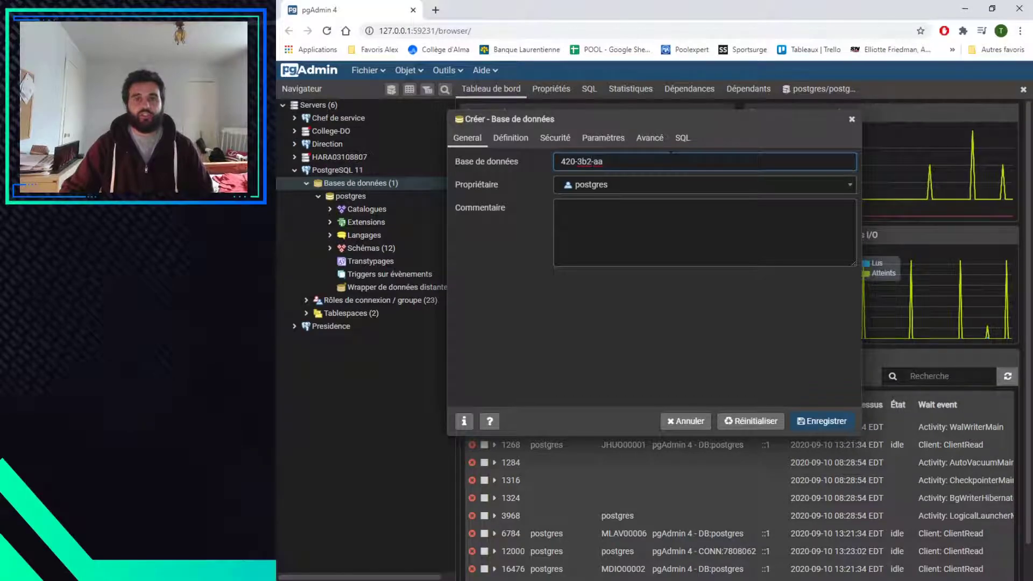
# Keep postgres as the new database's owner and enter the comment "Nouvelle base de donnés."
pyautogui.click(726, 189)
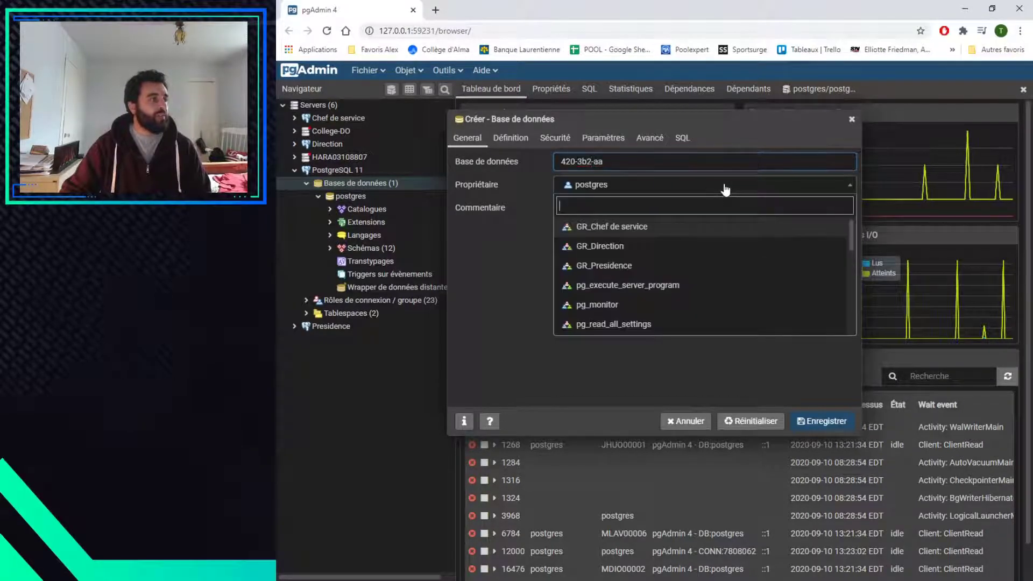
pyautogui.click(726, 189)
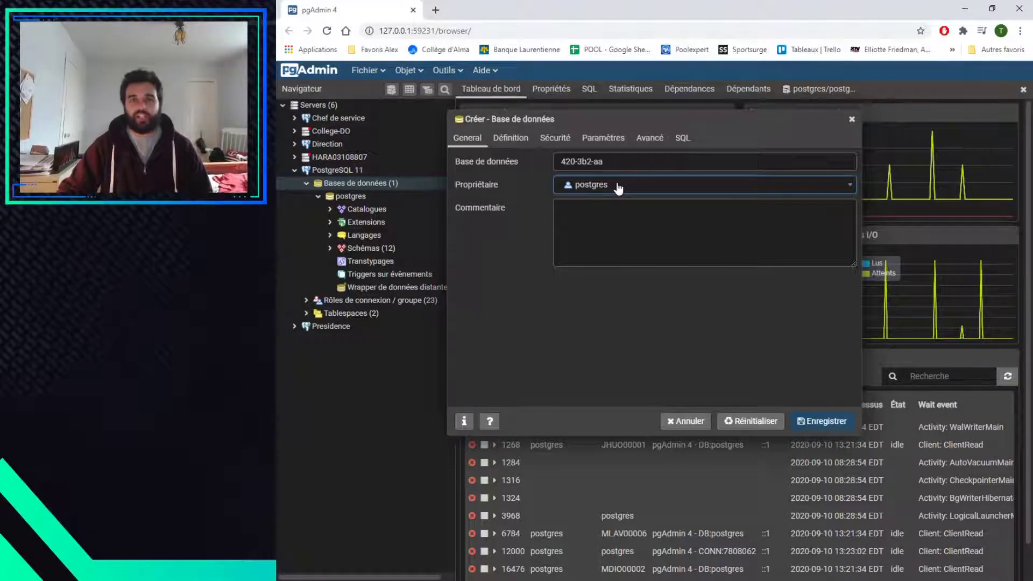
pyautogui.click(562, 207)
pyautogui.write('Nouvelle base de don.')
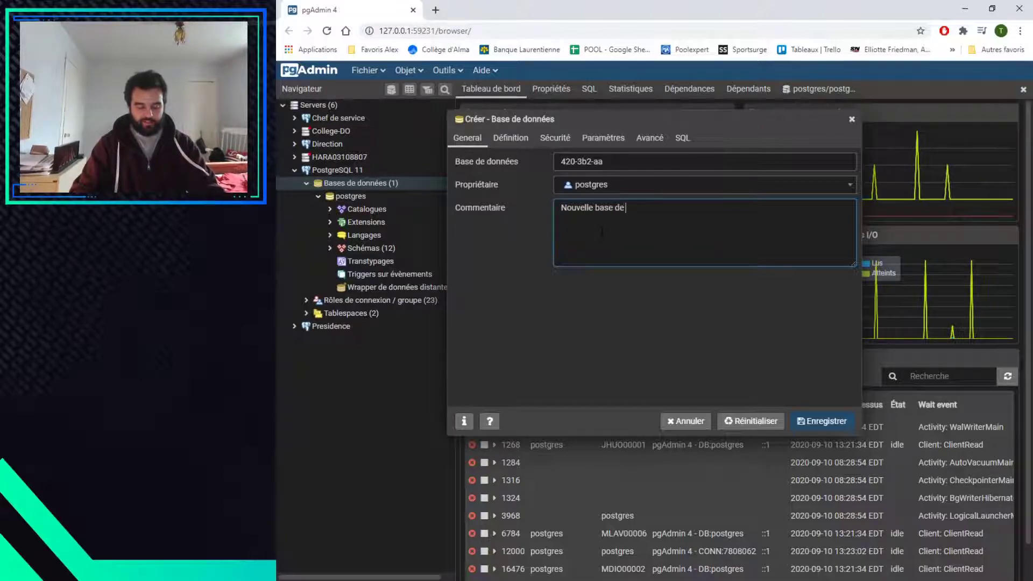
pyautogui.press('BackSpace')
pyautogui.press('BackSpace')
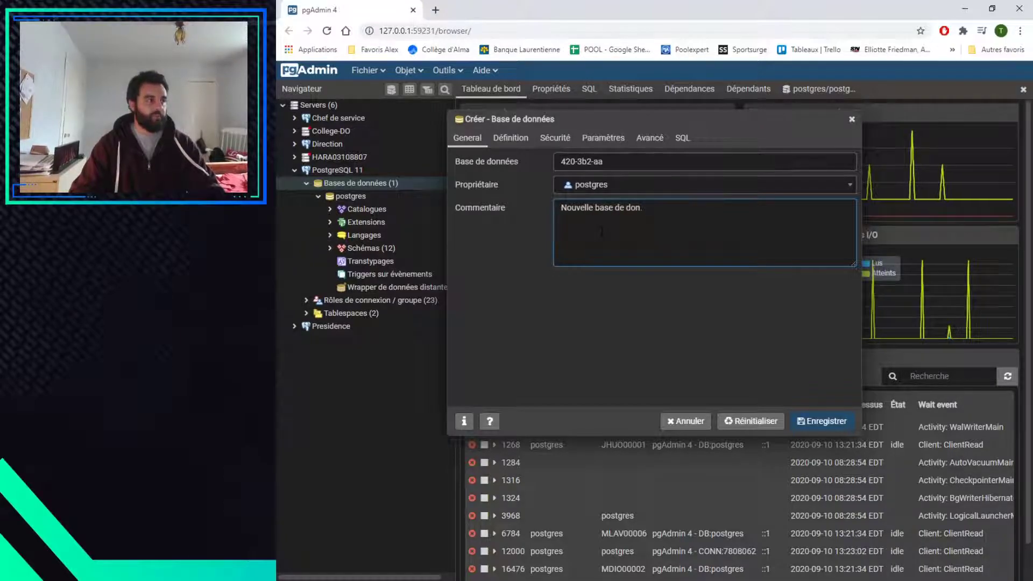
pyautogui.write('nés')
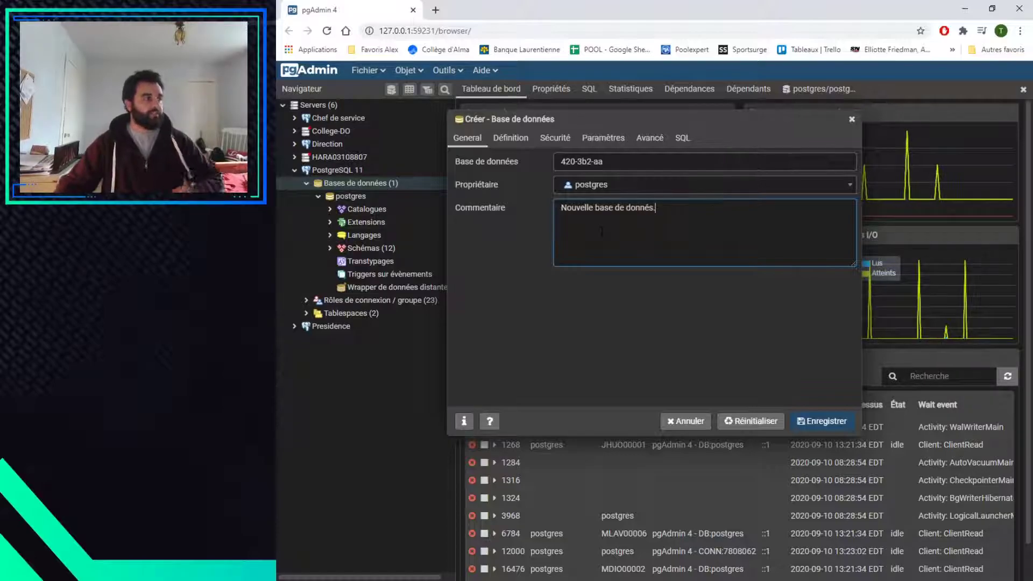
# Examine the encoding choices in the new database's definition settings and keep UTF8
pyautogui.click(511, 138)
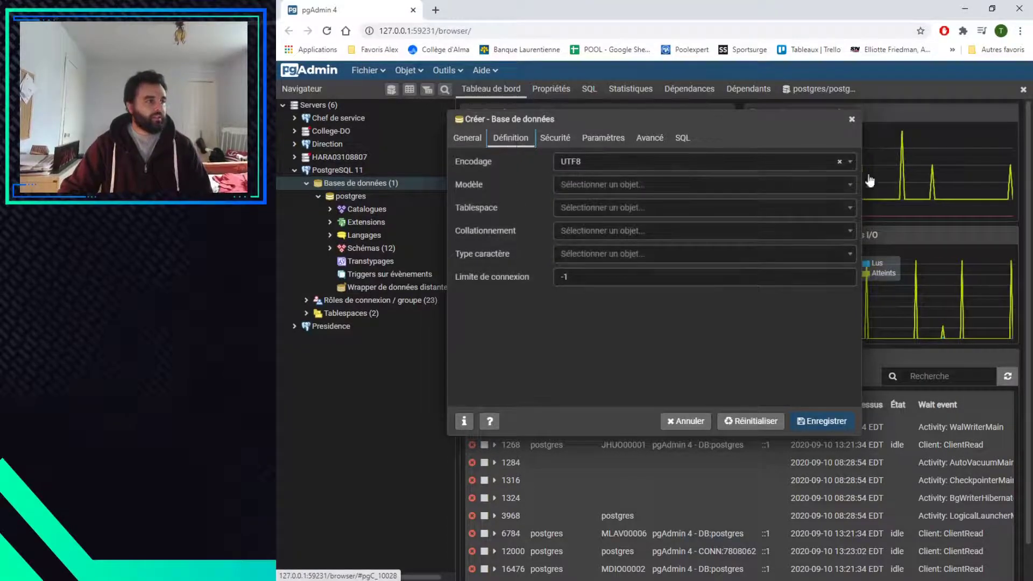
pyautogui.click(473, 139)
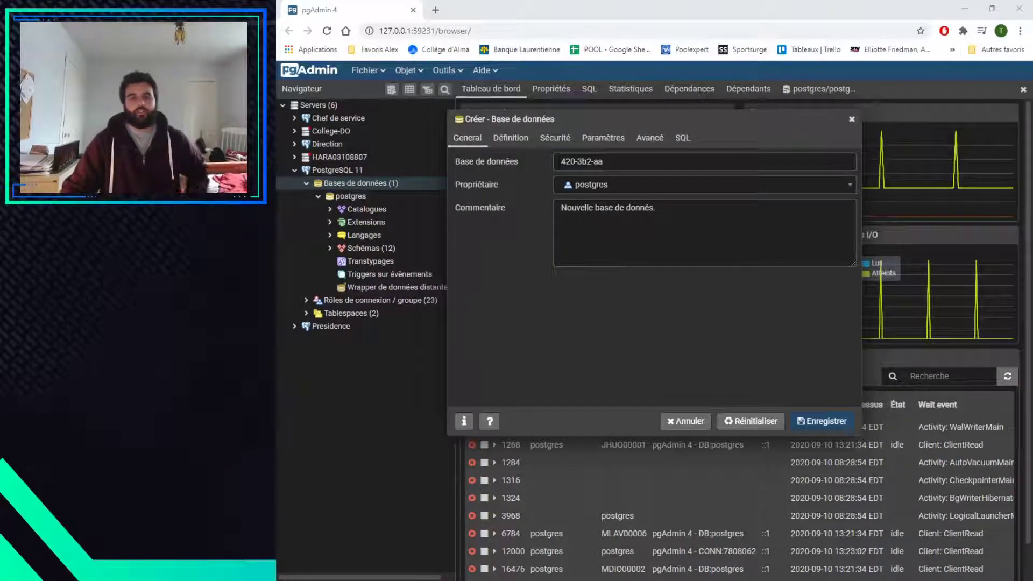
pyautogui.click(511, 139)
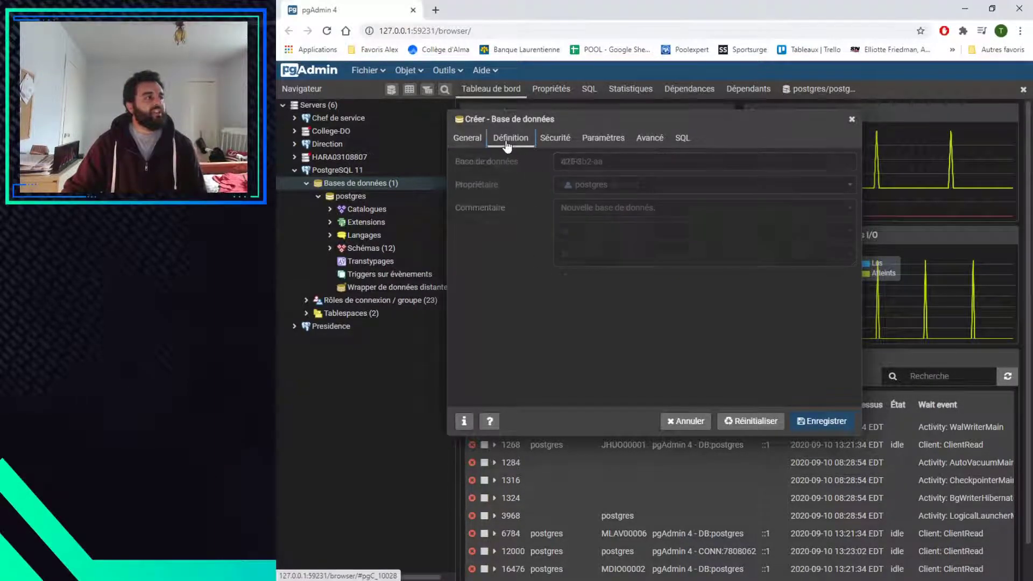
pyautogui.click(795, 162)
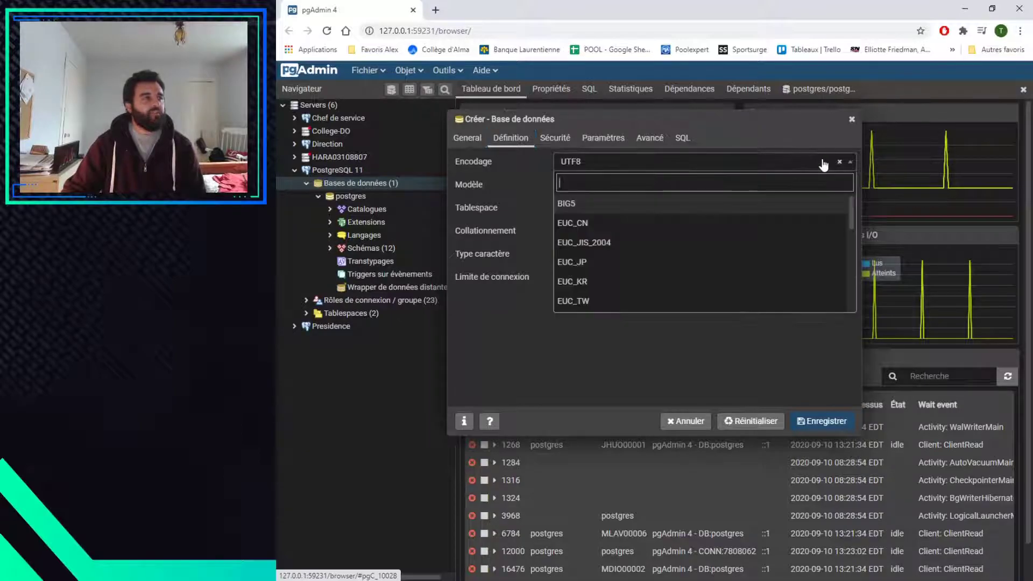
pyautogui.scroll(-3, 607, 263)
pyautogui.scroll(3, 606, 263)
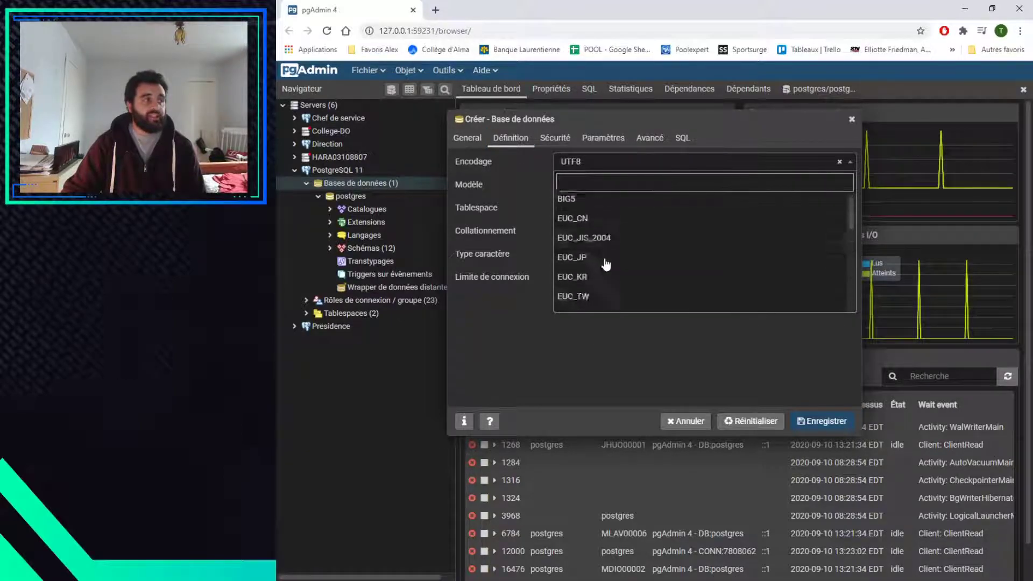
pyautogui.click(737, 164)
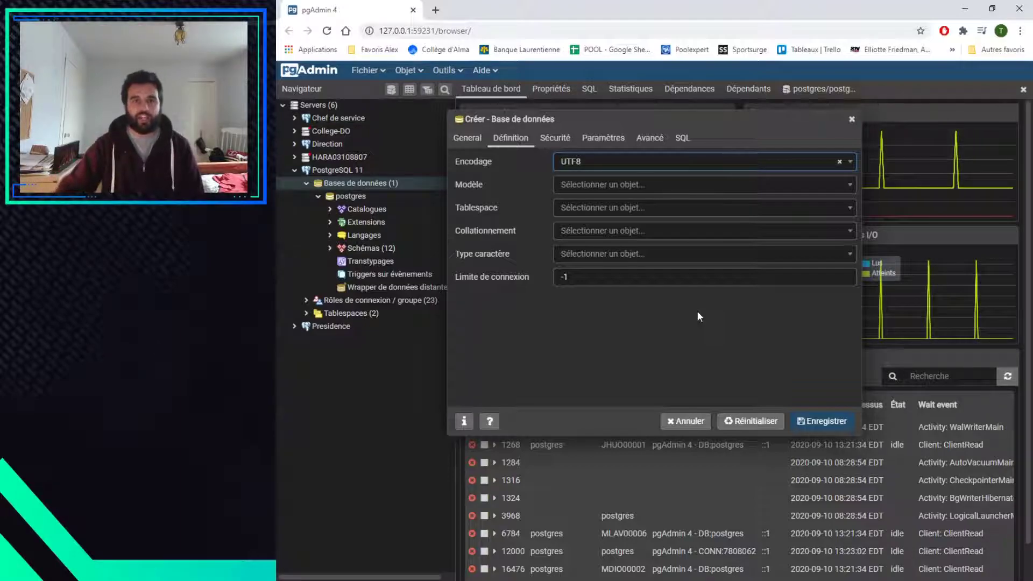
# Check which templates and tablespaces are offered for the new database, leaving both fields unset
pyautogui.click(590, 185)
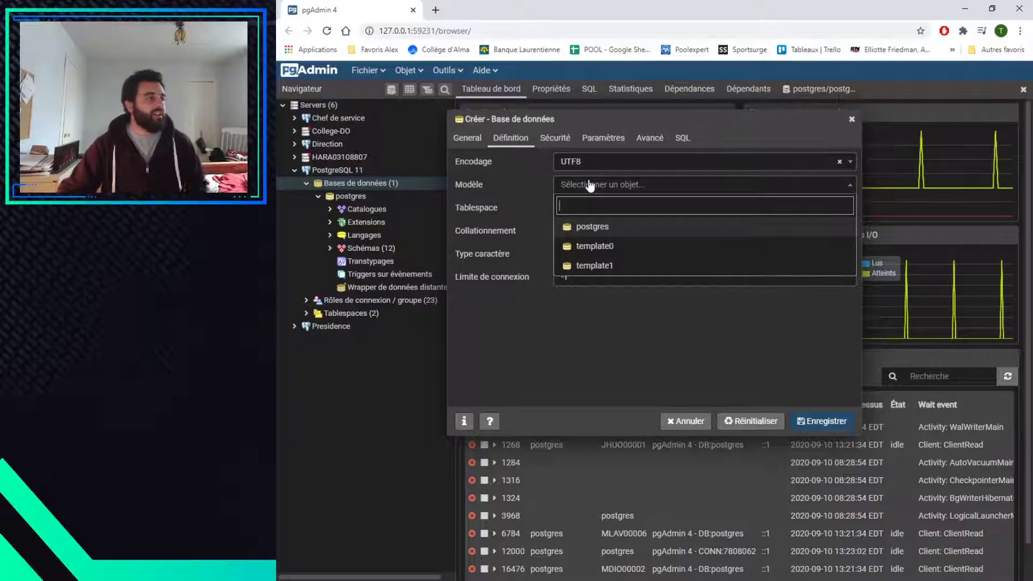
pyautogui.click(583, 317)
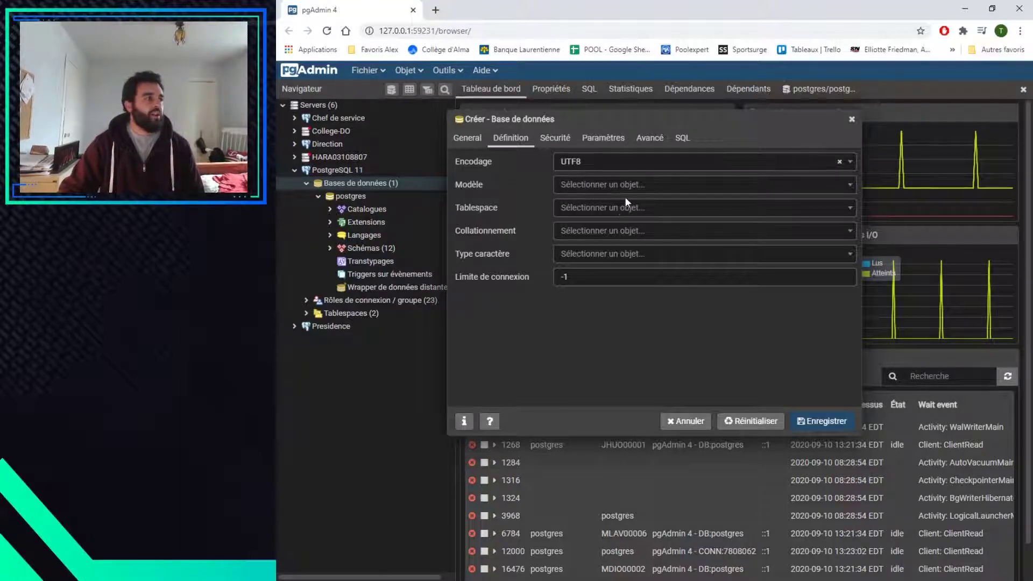
pyautogui.click(623, 210)
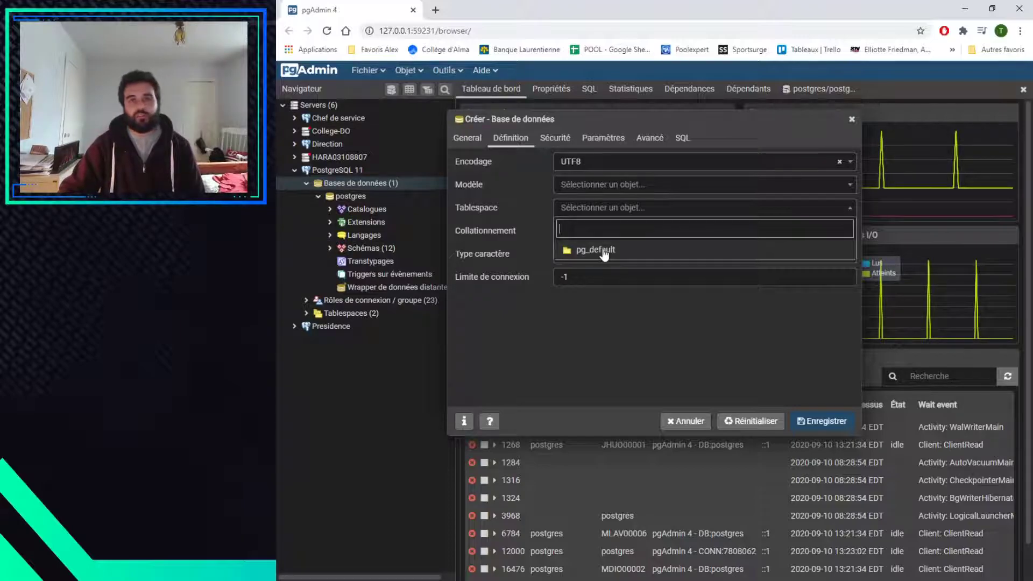
pyautogui.click(574, 297)
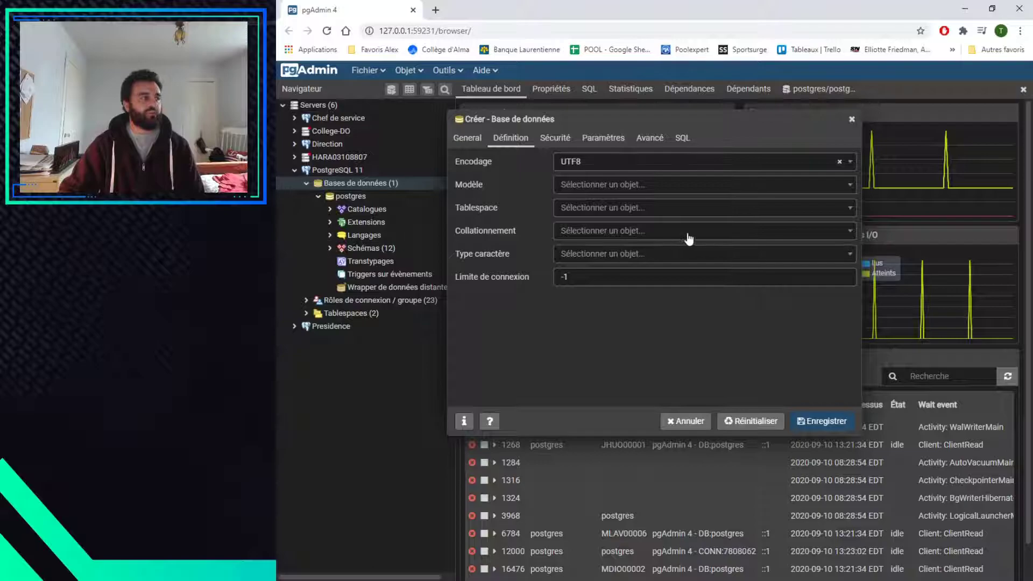
# Add a privilege entry with postgres as grantee in the new database's security settings and display the rights that can be granted
pyautogui.click(558, 139)
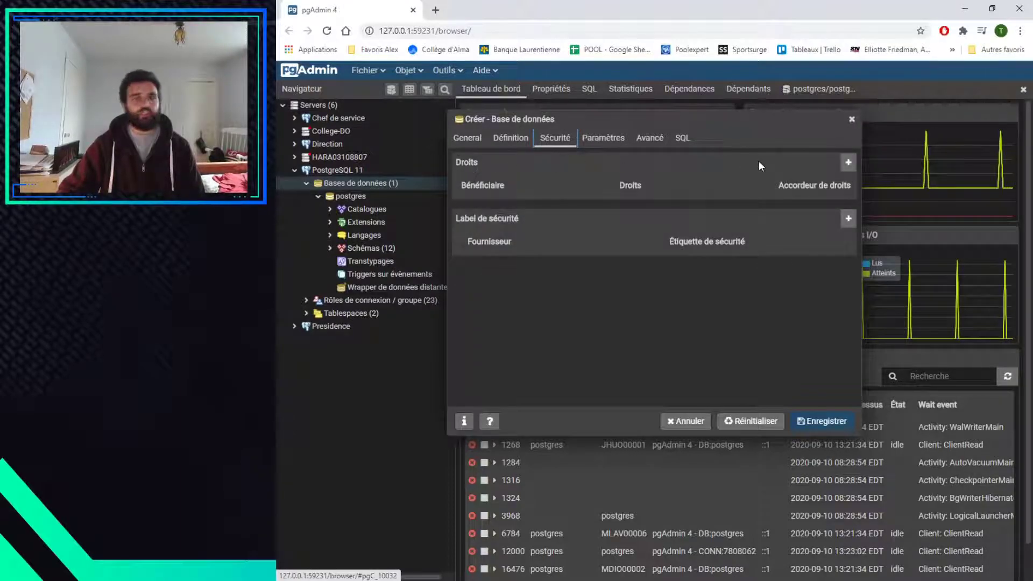
pyautogui.click(848, 164)
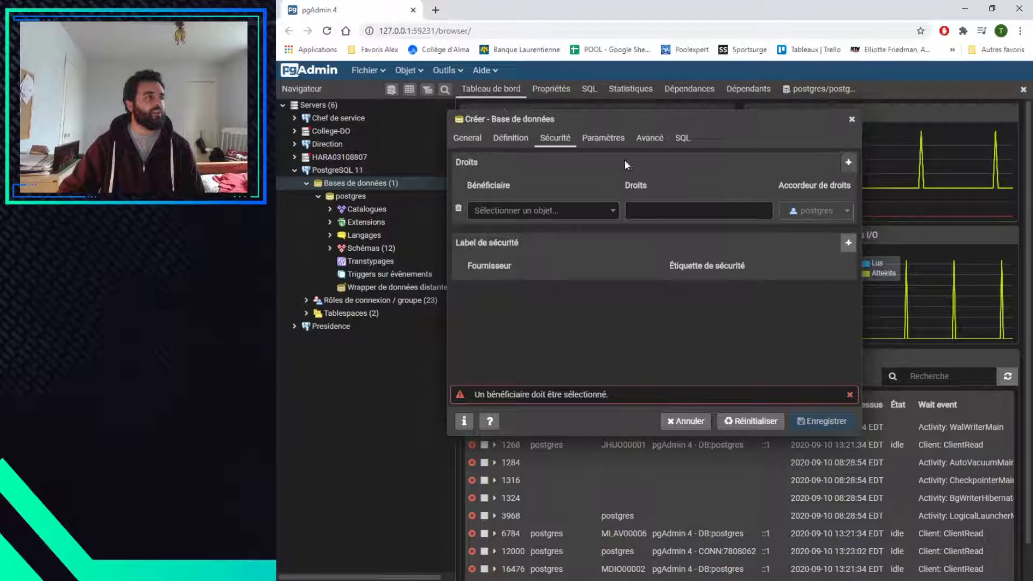
pyautogui.click(585, 213)
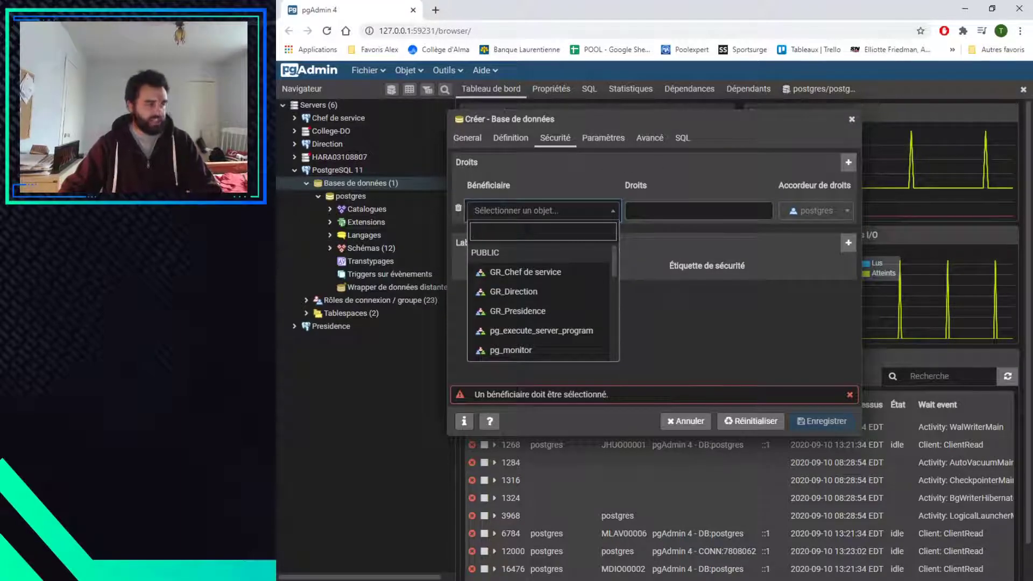
pyautogui.scroll(-4, 521, 293)
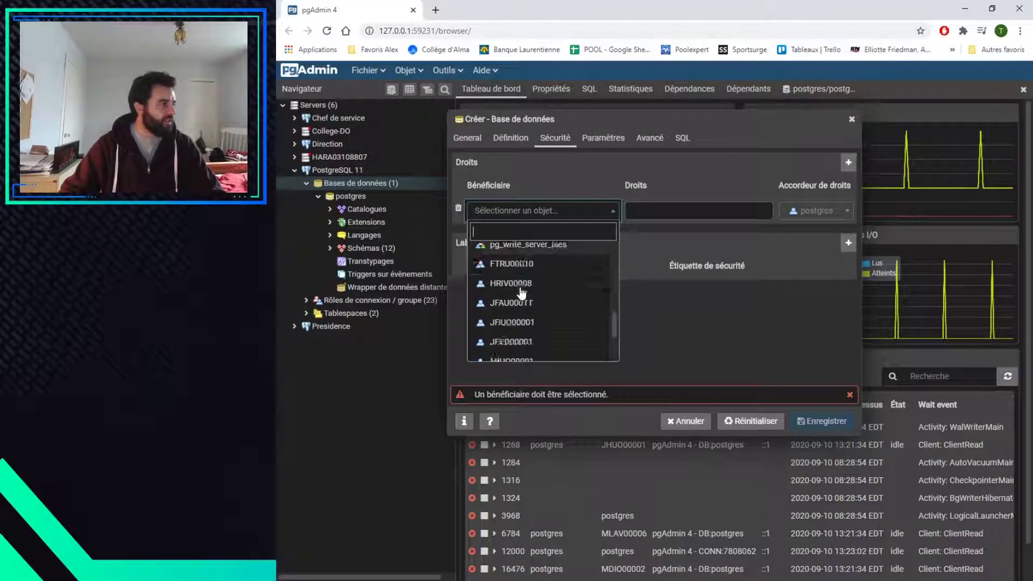
pyautogui.scroll(-5, 521, 293)
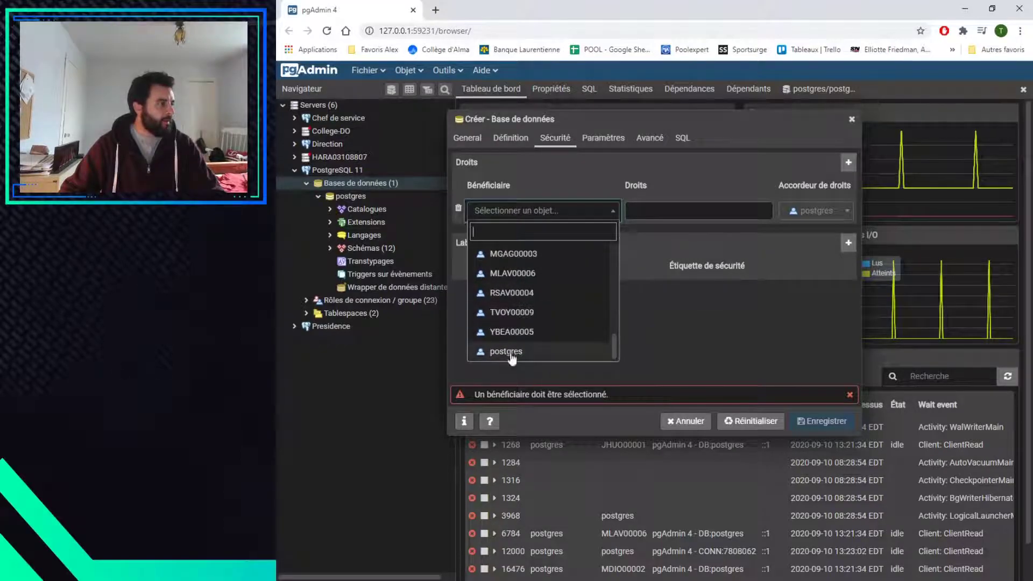
pyautogui.click(508, 352)
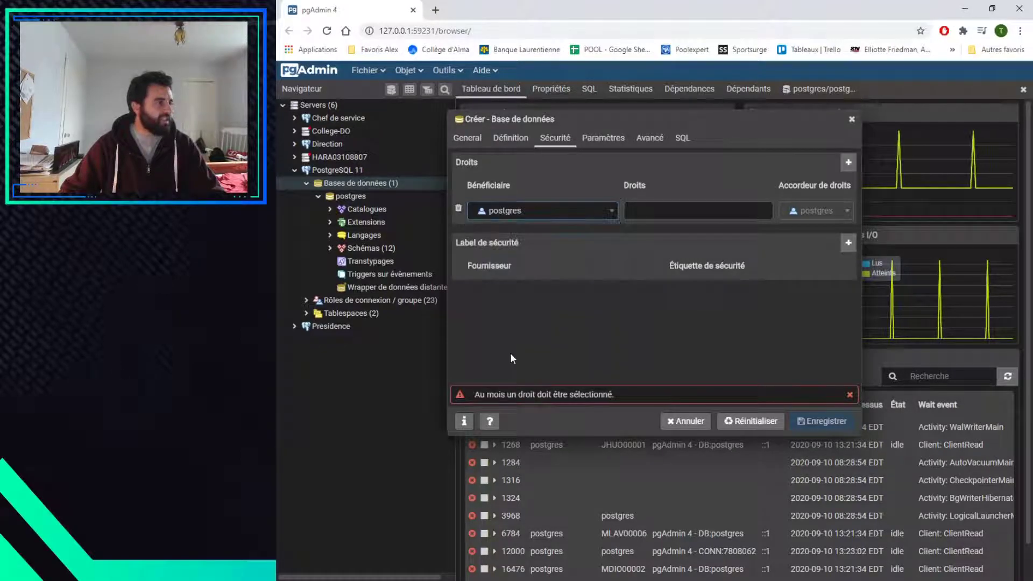
pyautogui.click(663, 208)
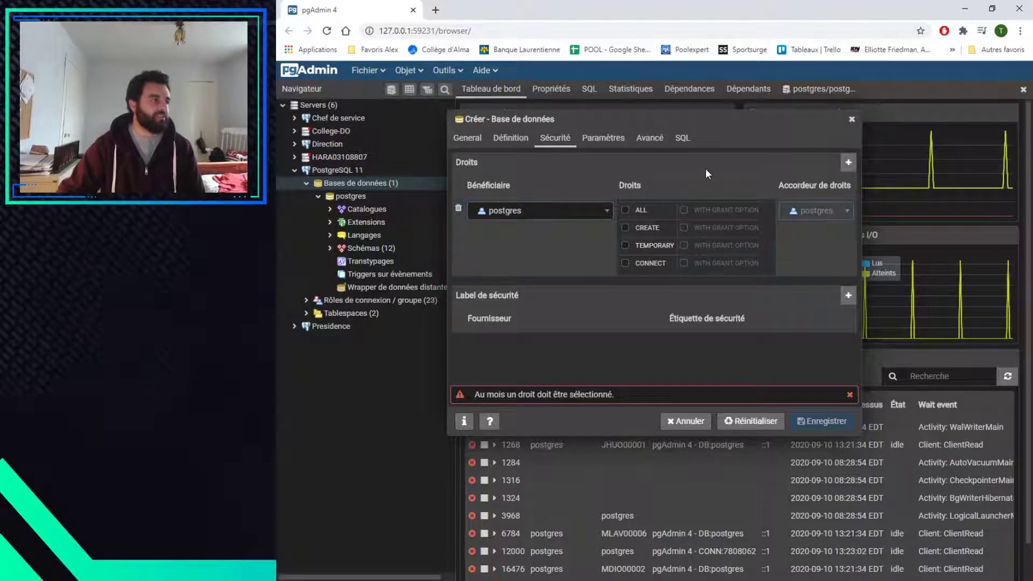
# Examine the new database's parameters, its schema restriction option and the SQL generated for it
pyautogui.click(605, 139)
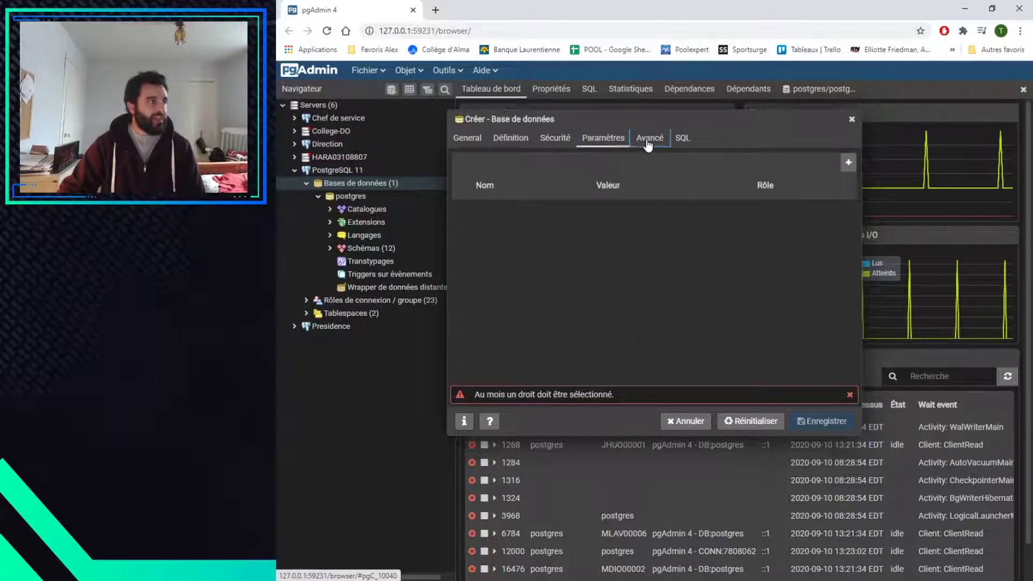
pyautogui.click(649, 138)
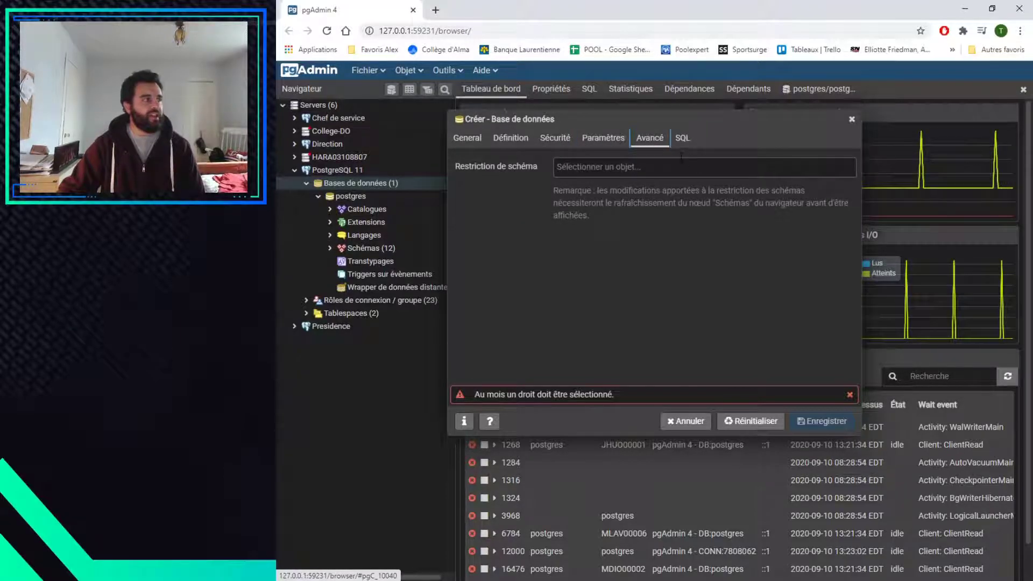
pyautogui.click(683, 138)
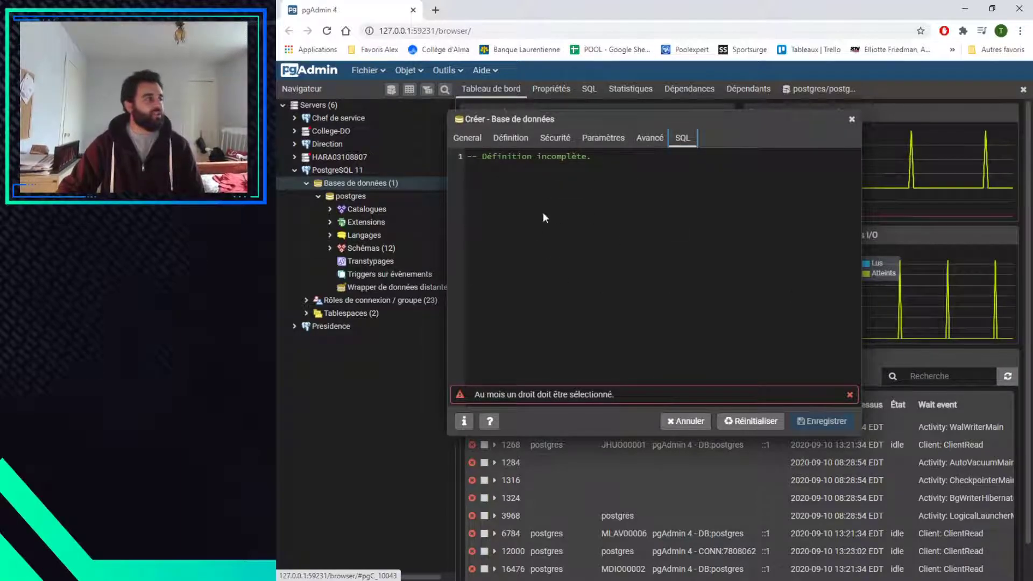
# Delete the postgres privilege entry from the security settings, and save the new database after checking its generated SQL
pyautogui.click(555, 138)
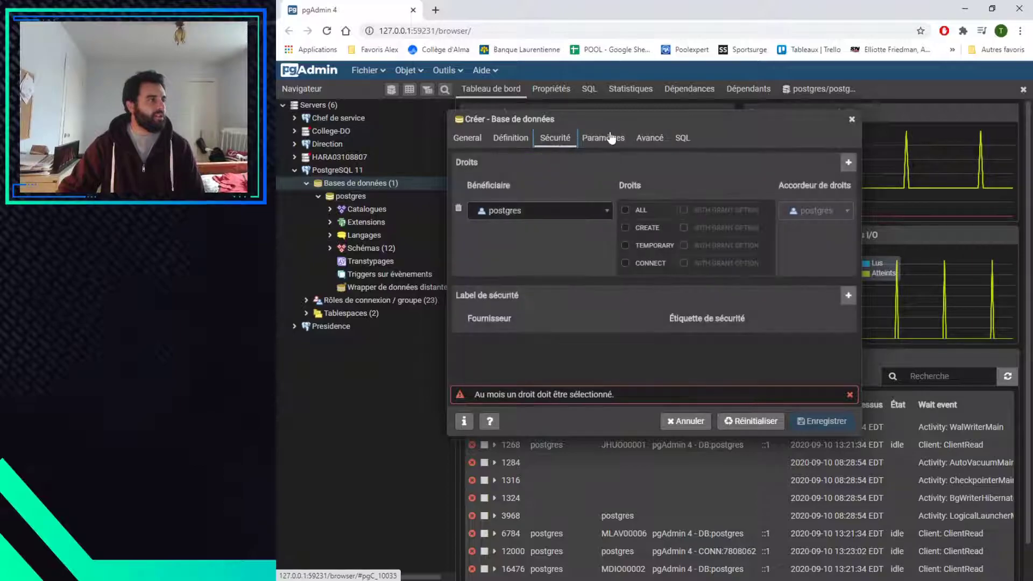
pyautogui.click(603, 137)
pyautogui.click(556, 136)
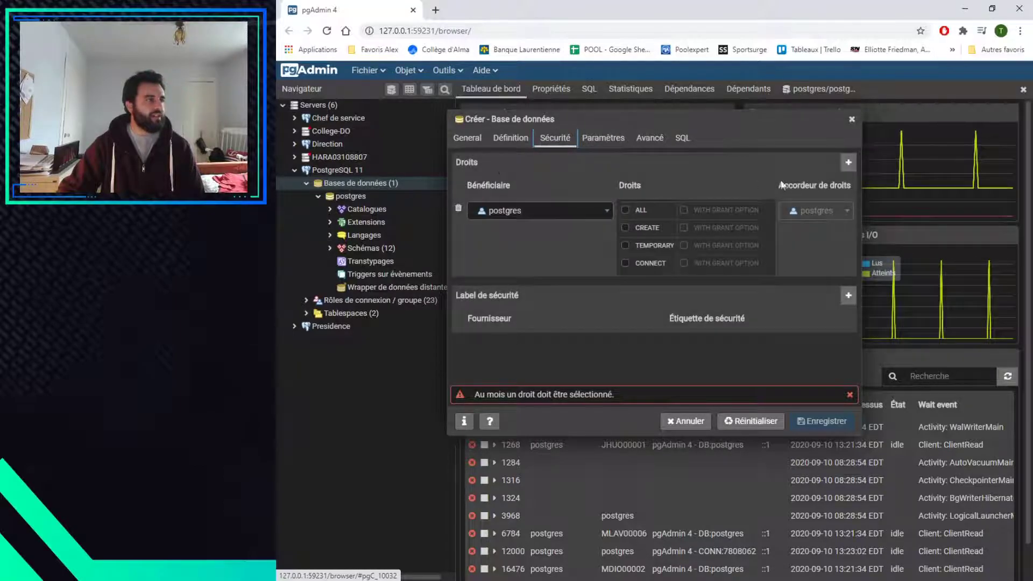
pyautogui.click(458, 209)
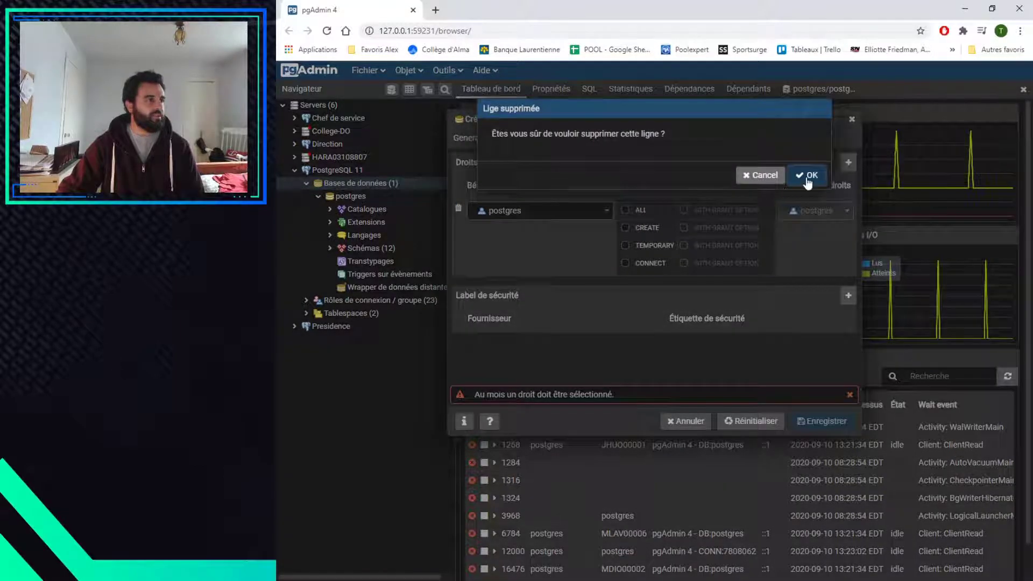
pyautogui.click(813, 173)
pyautogui.click(681, 141)
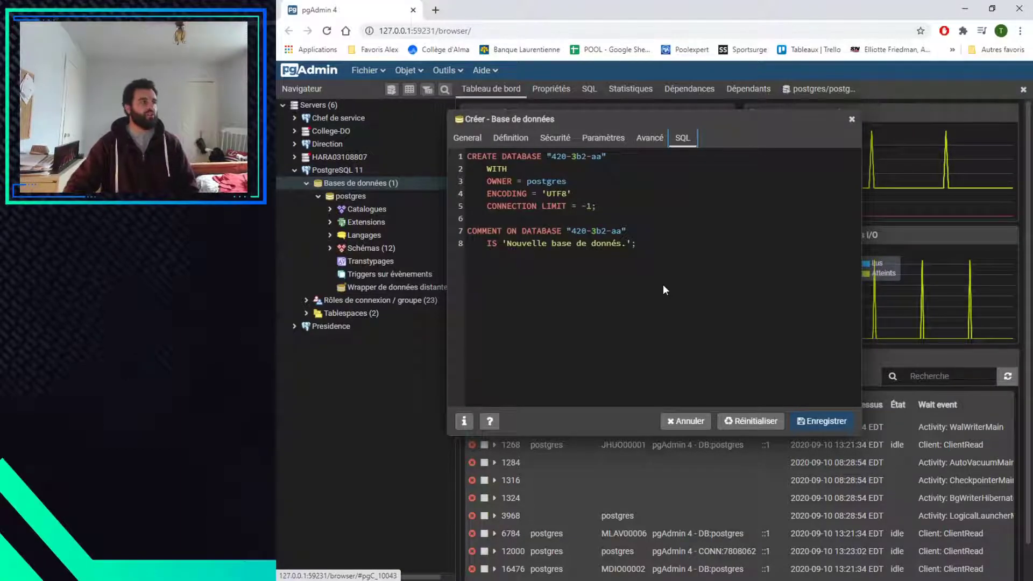
pyautogui.click(824, 425)
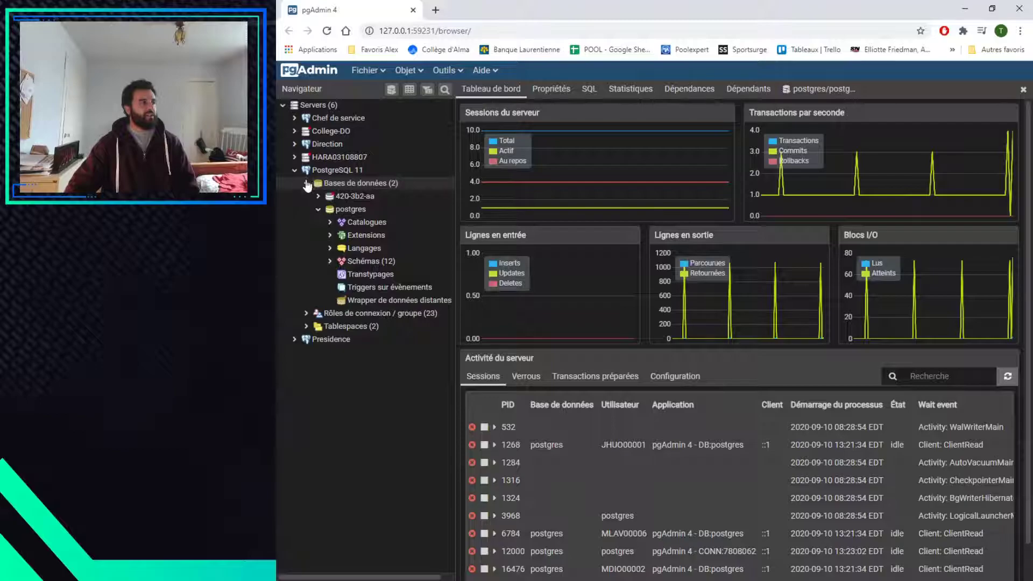
# Collapse the postgres database, connect to 420-3b2-aa and inspect the contents of its public schema
pyautogui.click(318, 209)
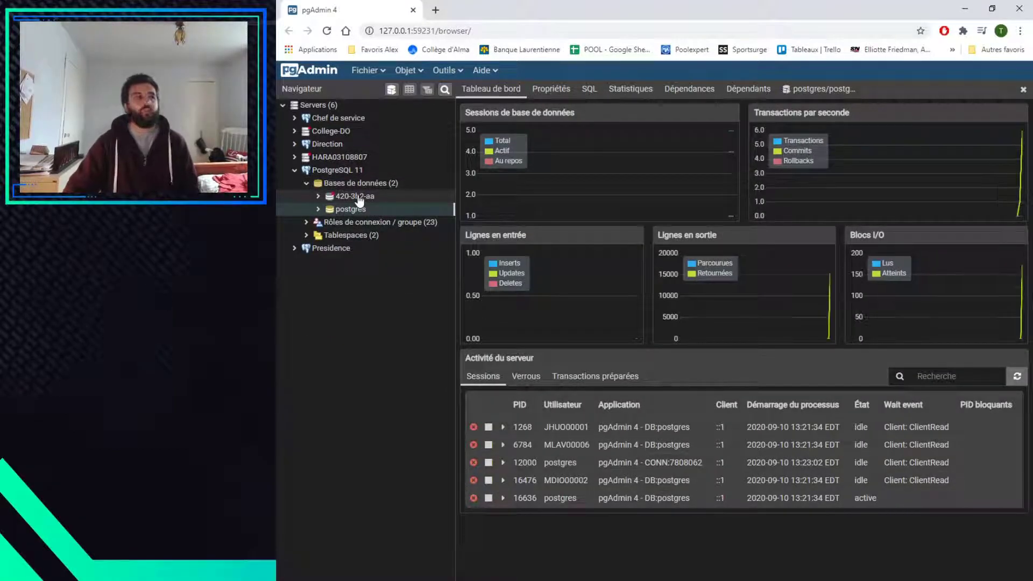
pyautogui.click(350, 197)
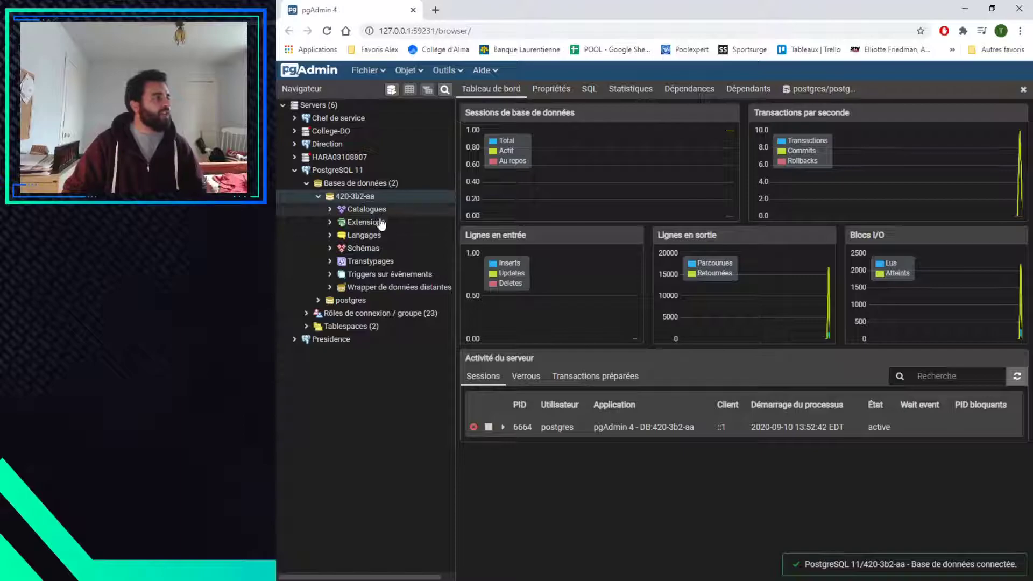
pyautogui.click(356, 248)
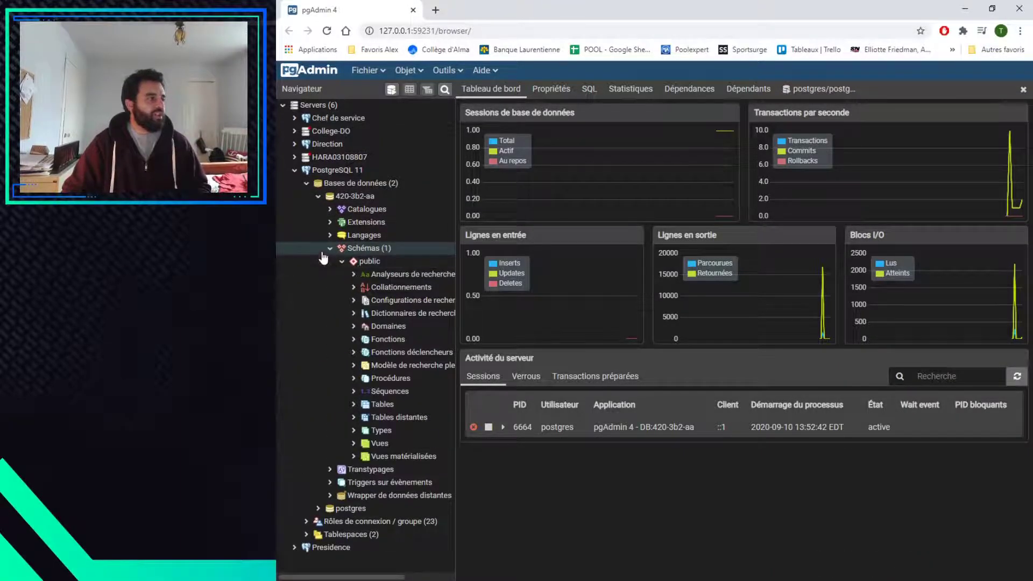
pyautogui.click(345, 262)
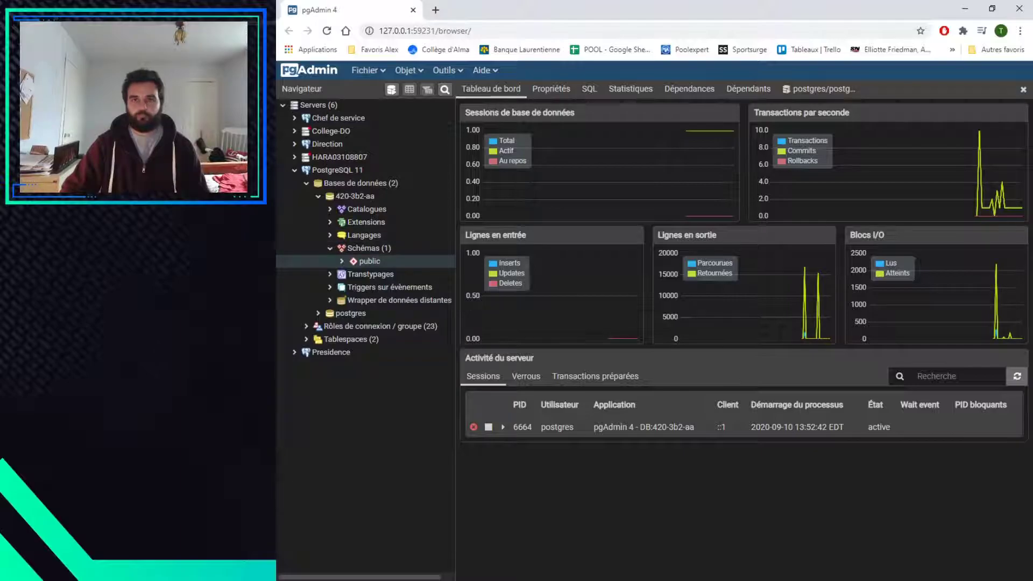
# Switch to the PostgreSQL 11 documentation in the browser and read section 22.2 on creating a database, returning to the chapter 22 contents
pyautogui.hotkey('alt', 'Tab')
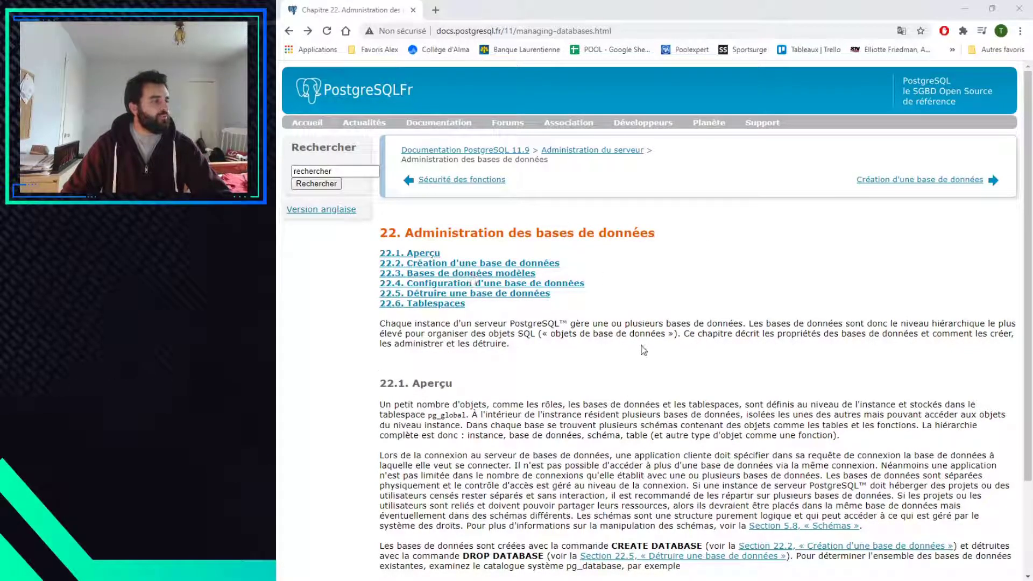
pyautogui.scroll(-1, 634, 261)
pyautogui.scroll(1, 630, 266)
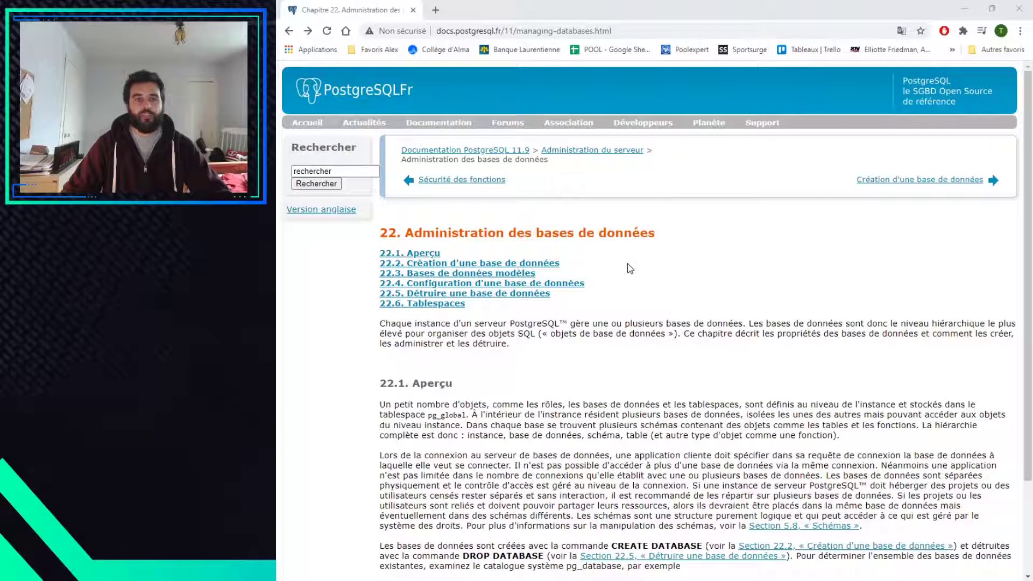
pyautogui.click(550, 263)
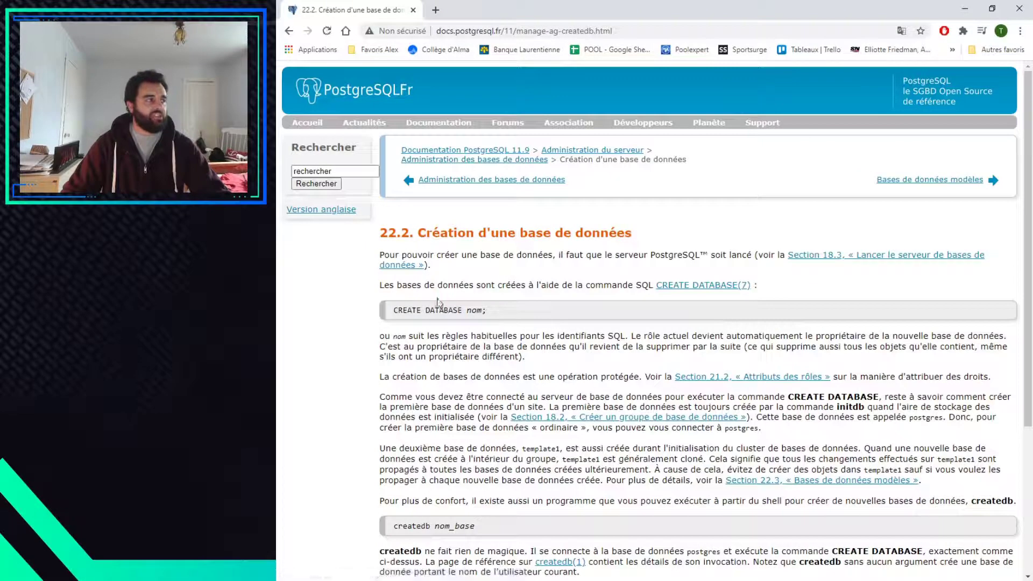
pyautogui.scroll(-2, 443, 304)
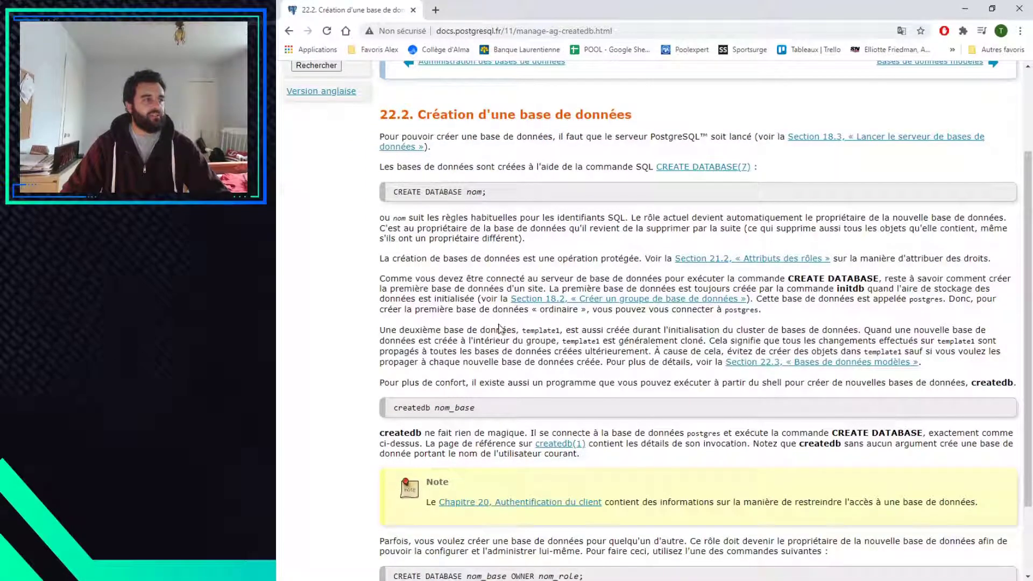
pyautogui.scroll(3, 504, 276)
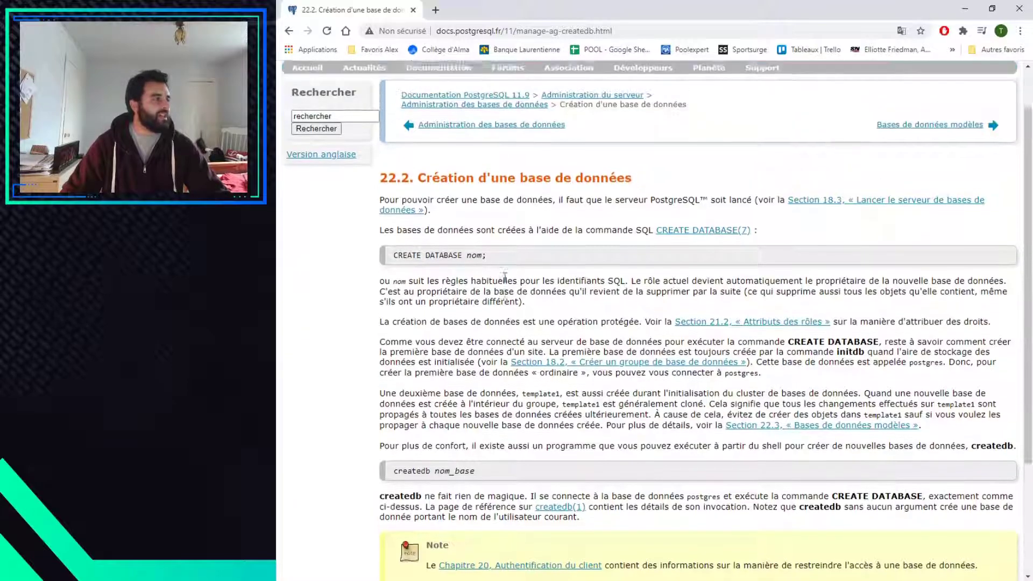
pyautogui.click(472, 180)
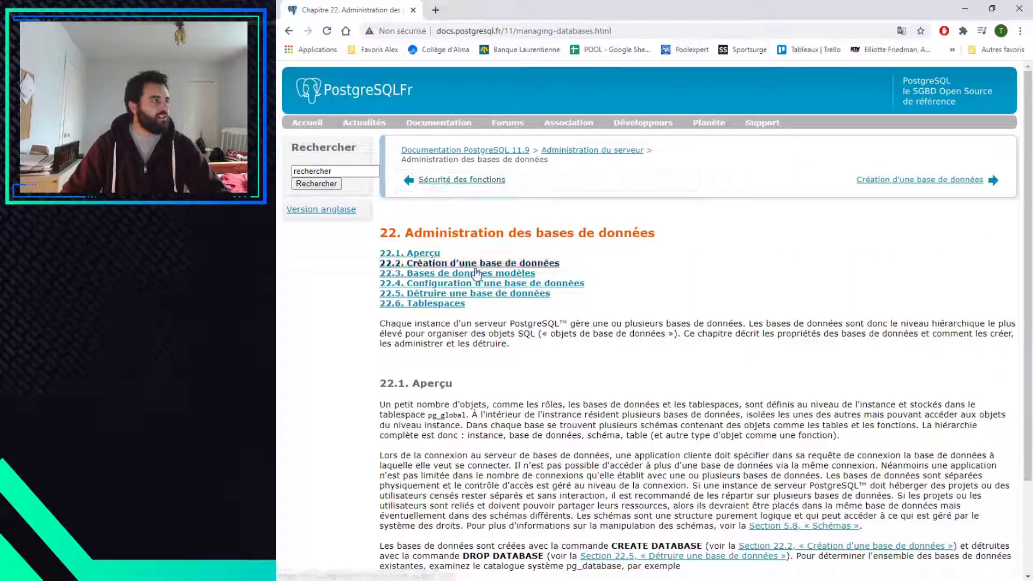
# Read section 22.3 on template databases and return to the chapter 22 contents
pyautogui.click(457, 273)
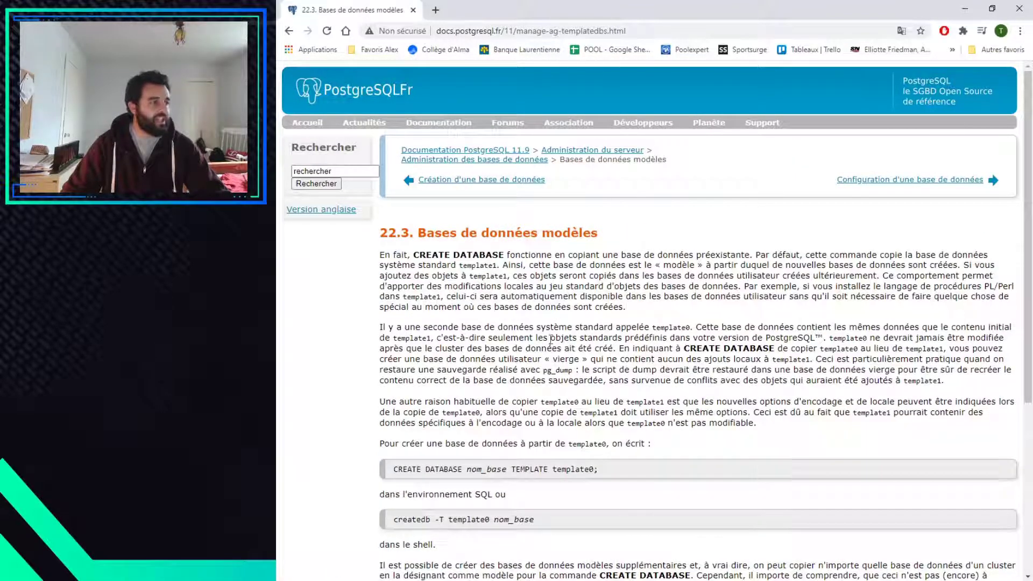
pyautogui.scroll(-5, 532, 401)
pyautogui.scroll(5, 542, 396)
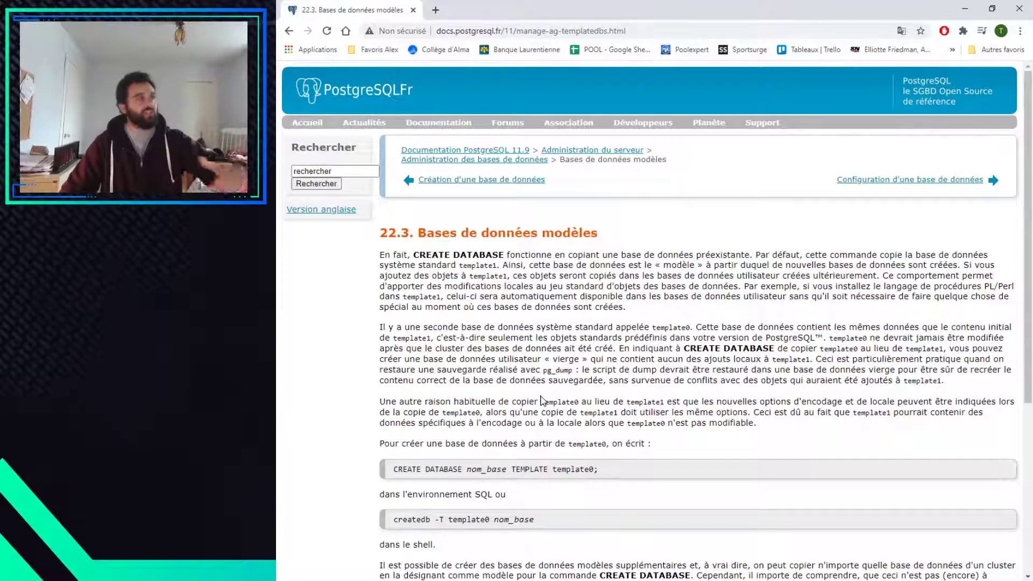
pyautogui.click(478, 179)
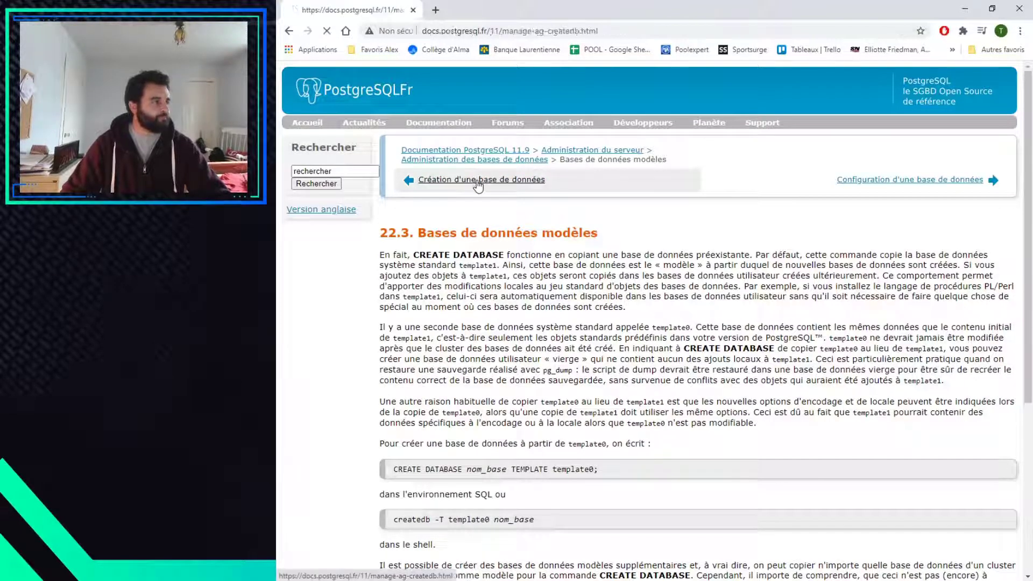
pyautogui.click(476, 181)
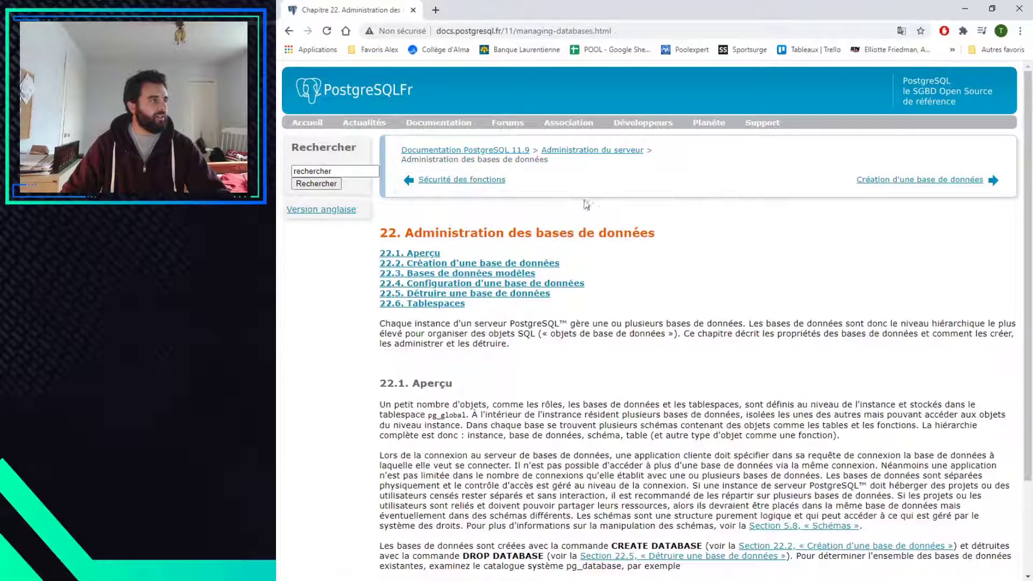
# Read section 22.4 on configuring a database and the DROP DATABASE command in section 22.5
pyautogui.click(536, 282)
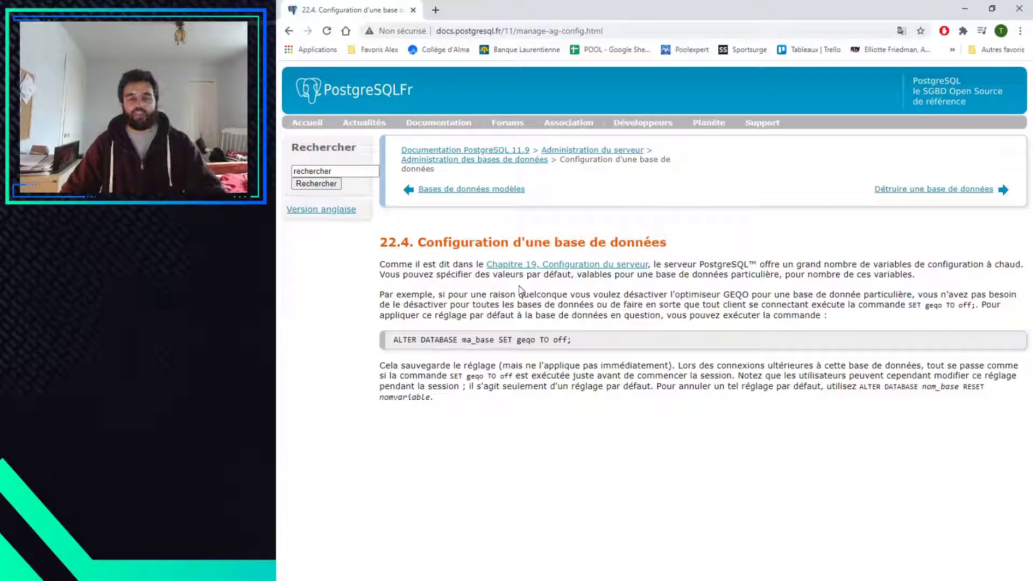
pyautogui.hotkey('alt', 'Left')
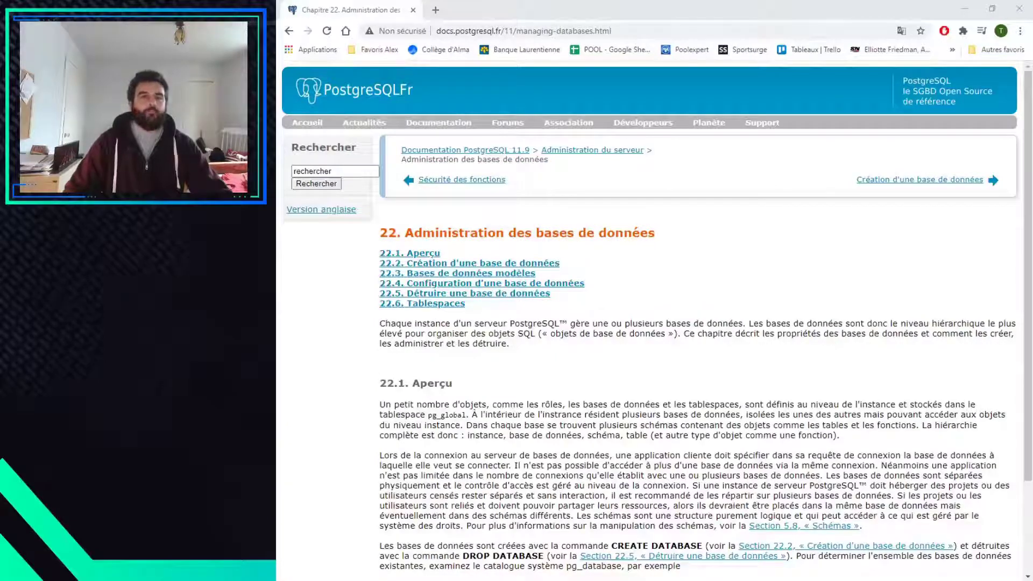
pyautogui.click(518, 295)
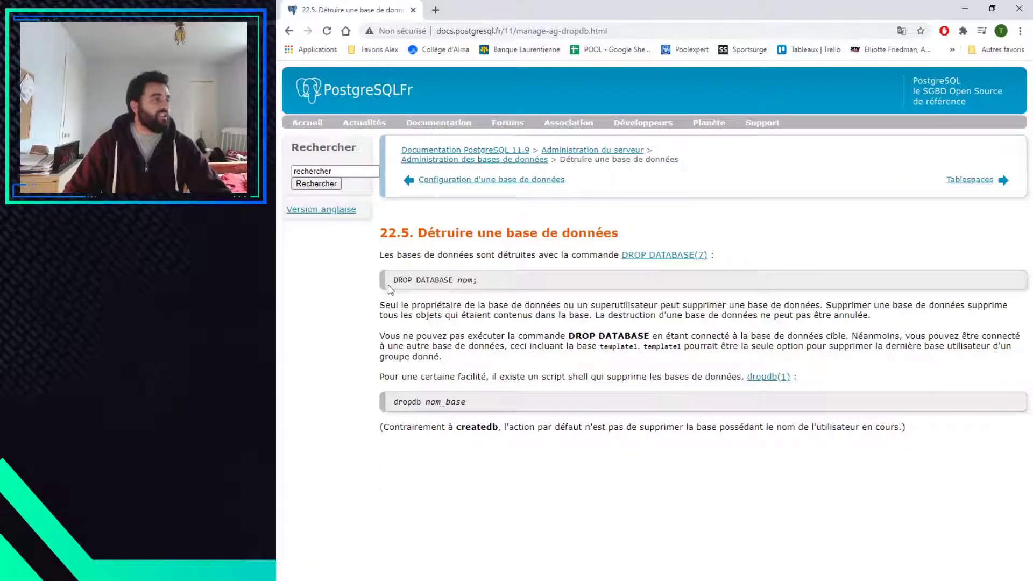
pyautogui.moveTo(395, 284); pyautogui.dragTo(484, 285)
pyautogui.click(502, 284)
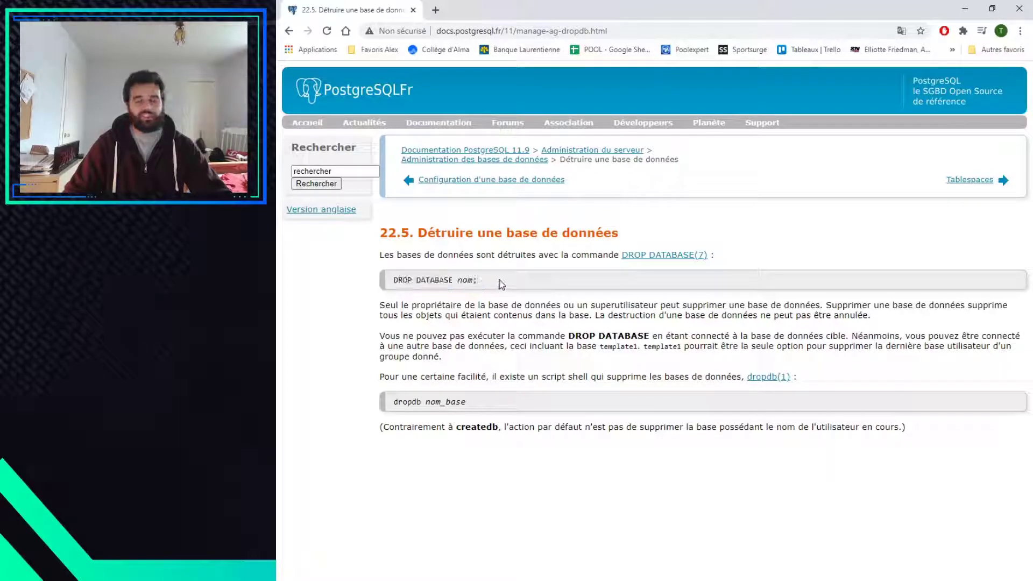
# Go back through the preceding documentation sections to section 22.2 on creating a database
pyautogui.click(527, 185)
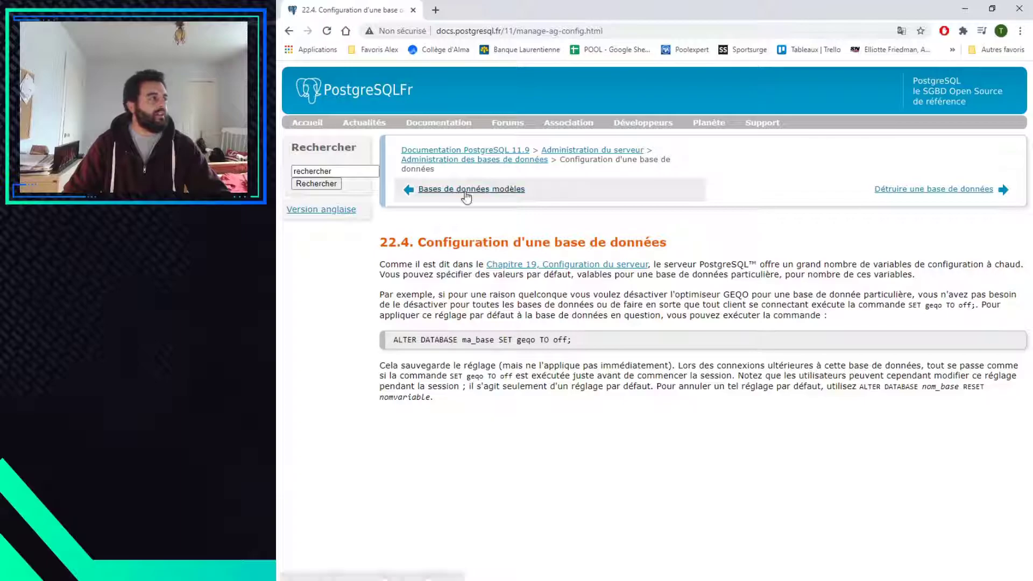
pyautogui.click(464, 187)
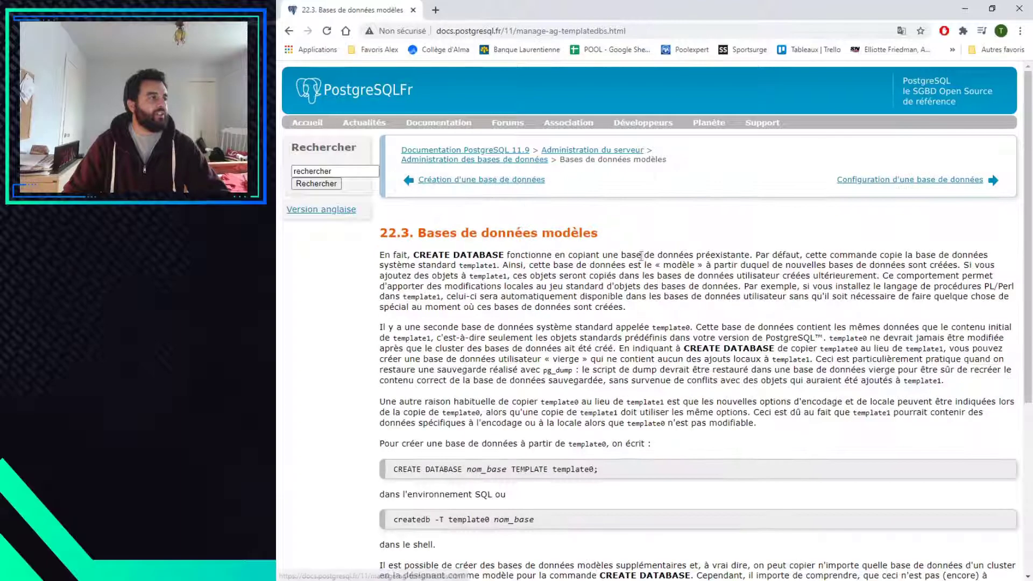
pyautogui.click(478, 183)
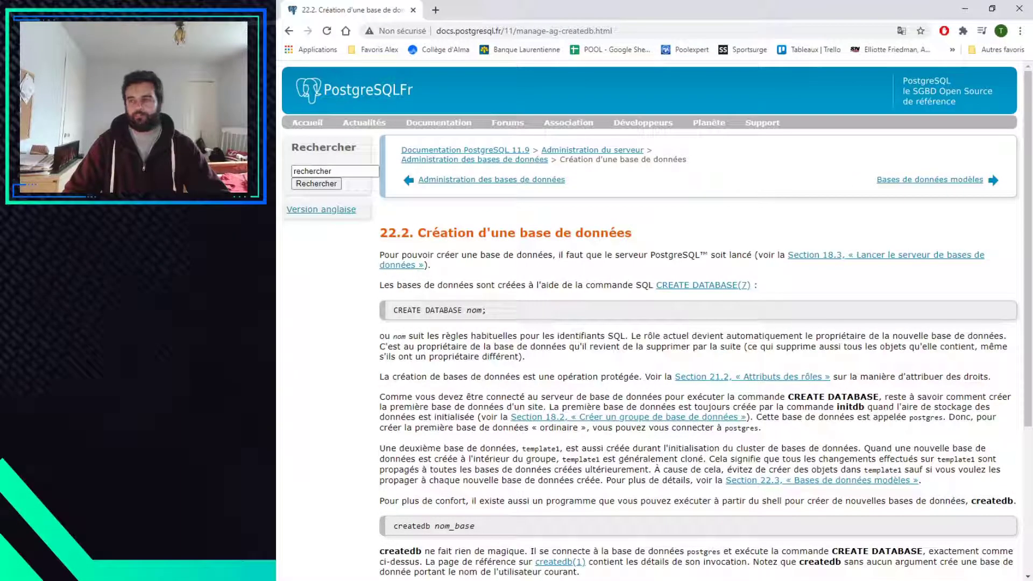